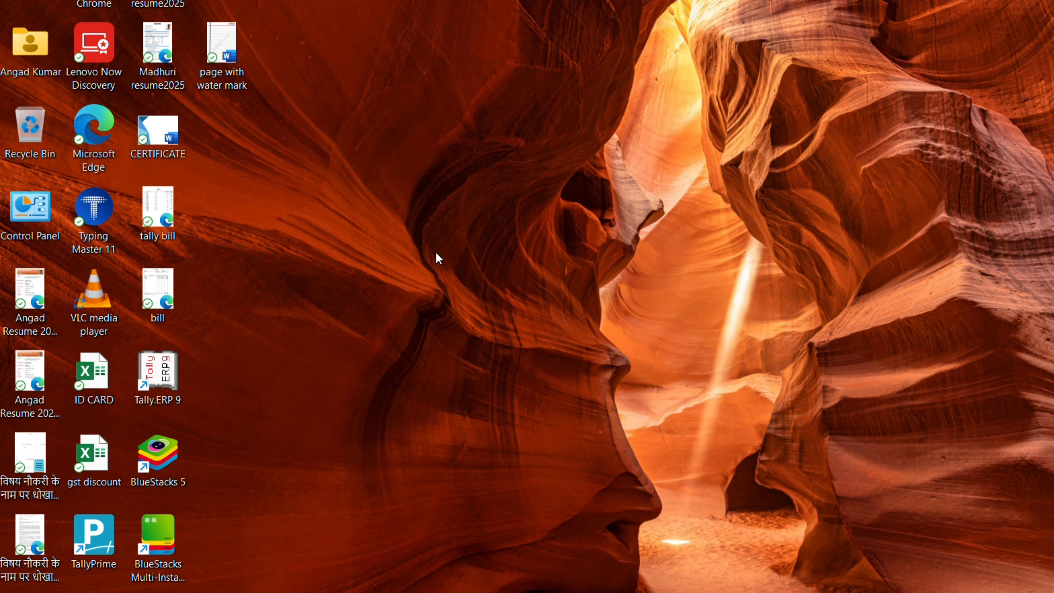
# Step: Search for Tally on the computer and launch Tally.ERP 9
pyautogui.press('super')
pyautogui.write('t')
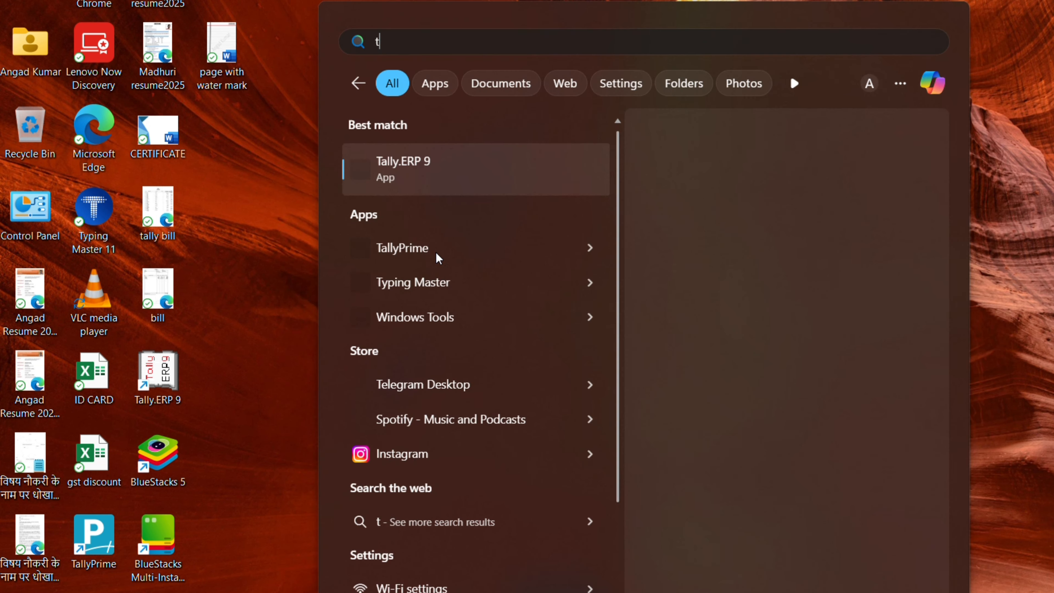
pyautogui.write('al')
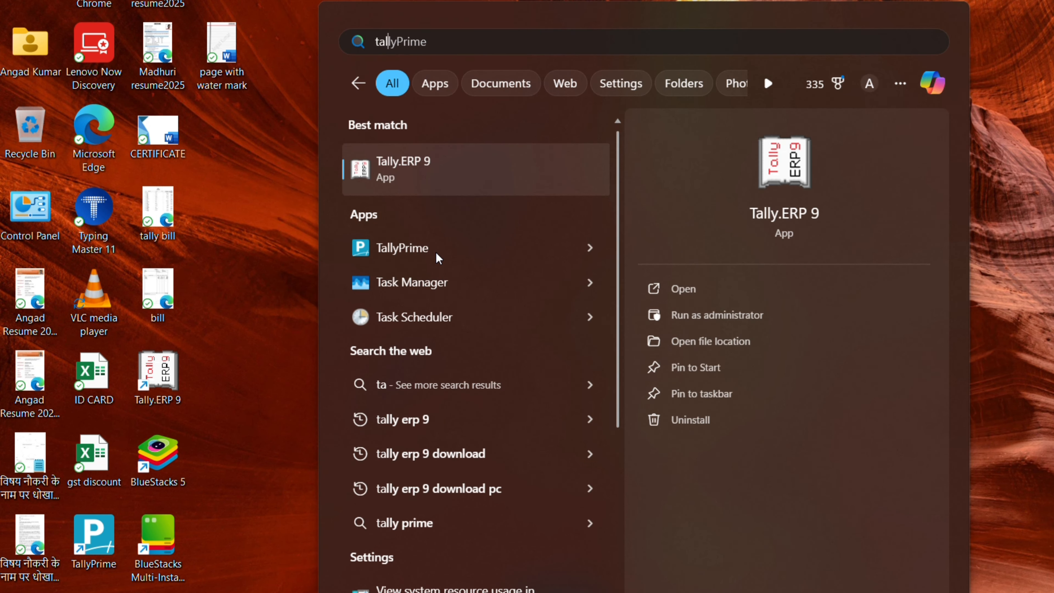
pyautogui.write('ly')
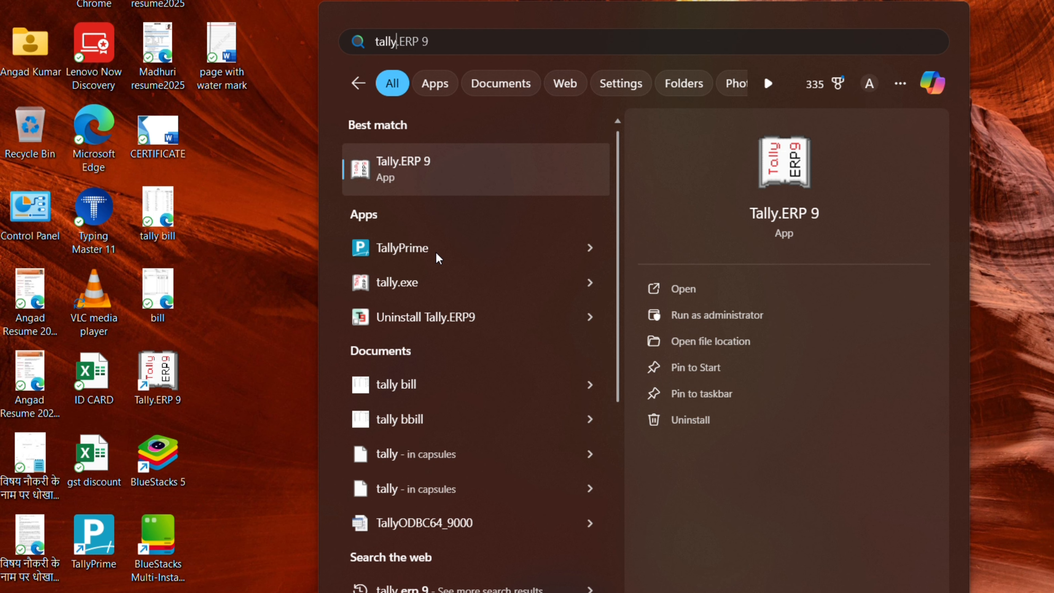
pyautogui.press('Return')
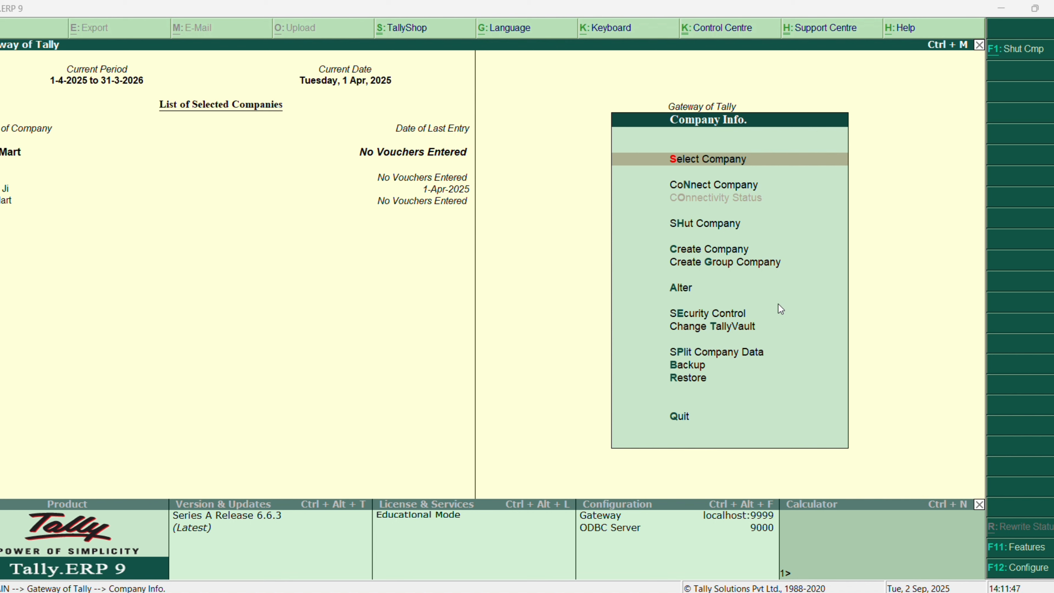
# Step: Start creating a company named Riya Mart, using the same name as its mailing name
pyautogui.click(696, 251)
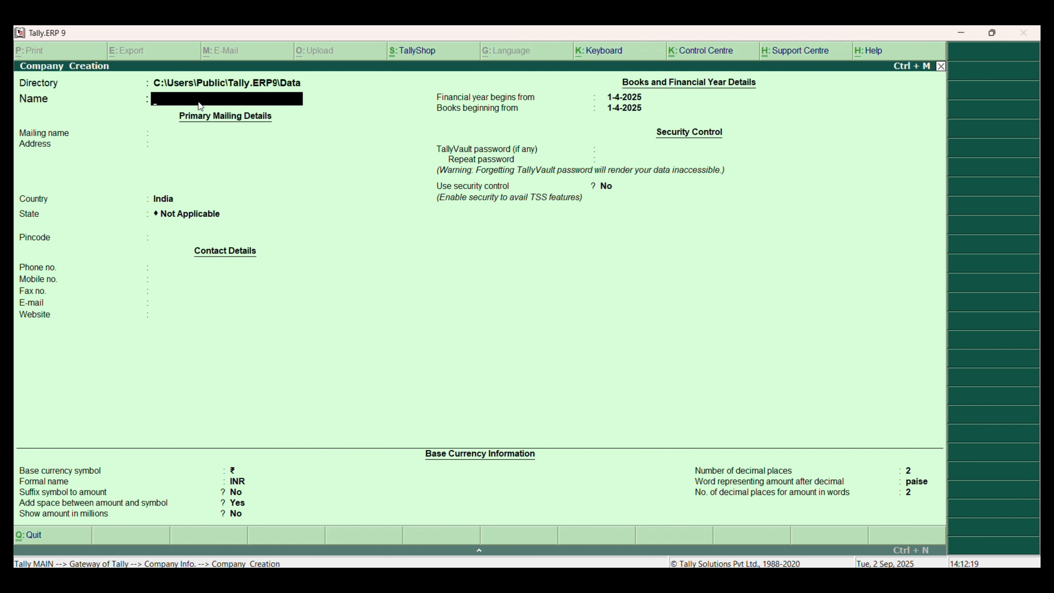
pyautogui.write('Riya Mart')
pyautogui.press('Return')
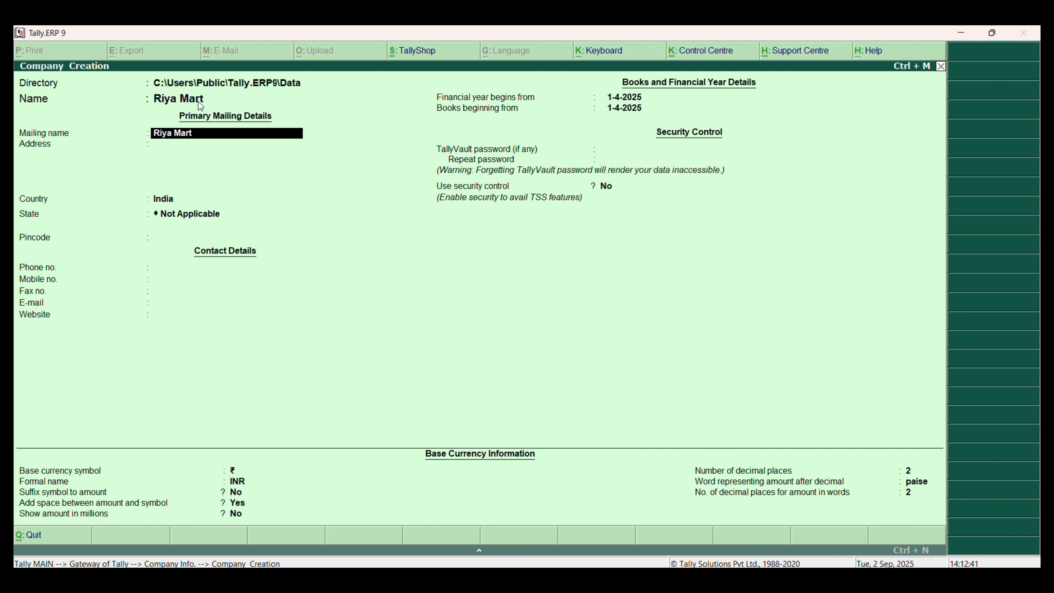
pyautogui.press('Return')
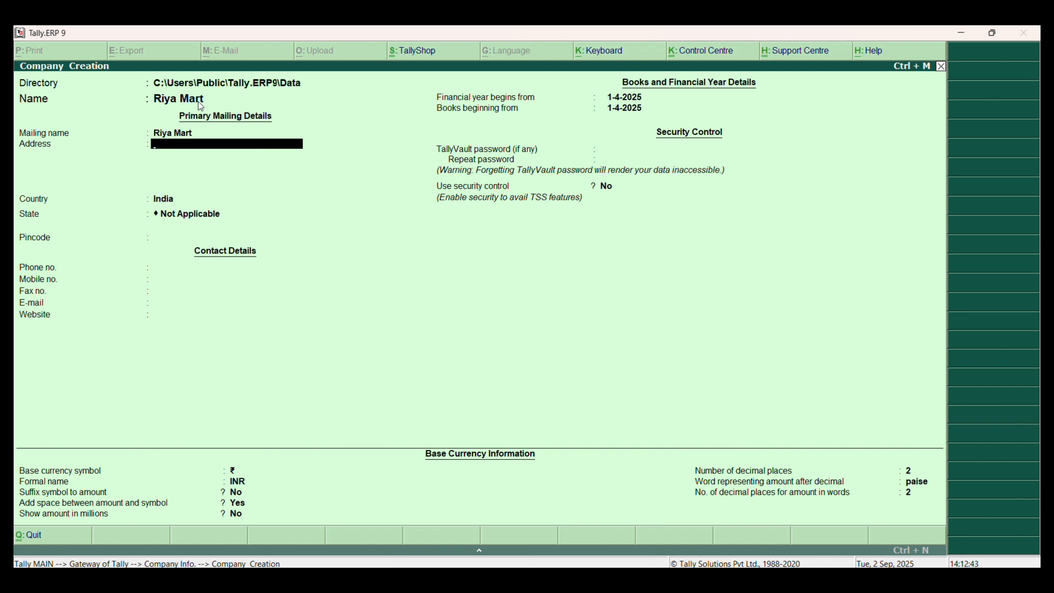
# Step: Set the company's address to Gorakhpur, its country to India and its state to Uttar Pradesh
pyautogui.write('Gorakhpur')
pyautogui.press('Return')
pyautogui.press('Return')
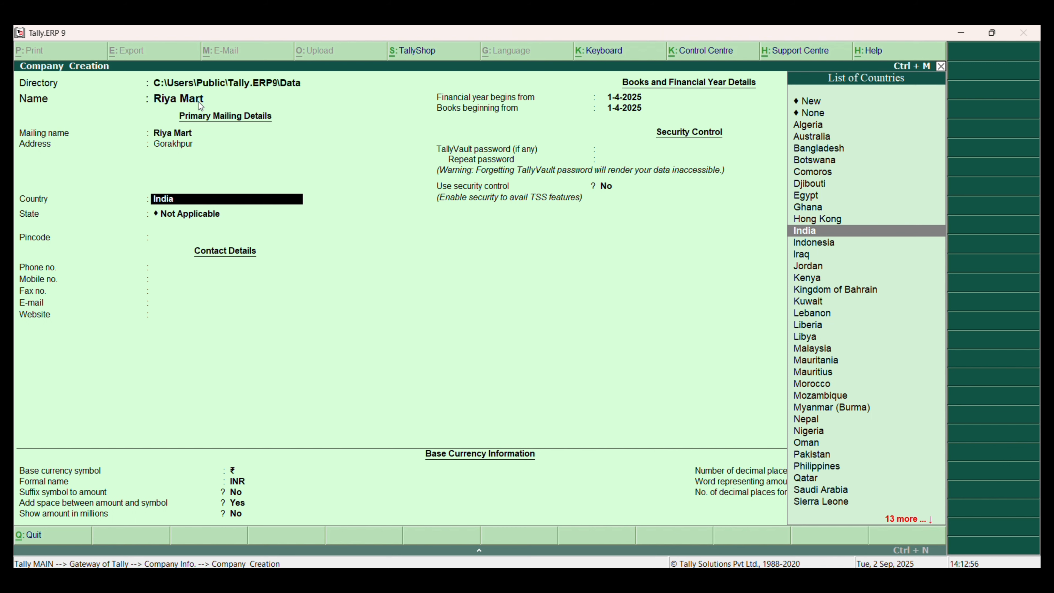
pyautogui.press('Return')
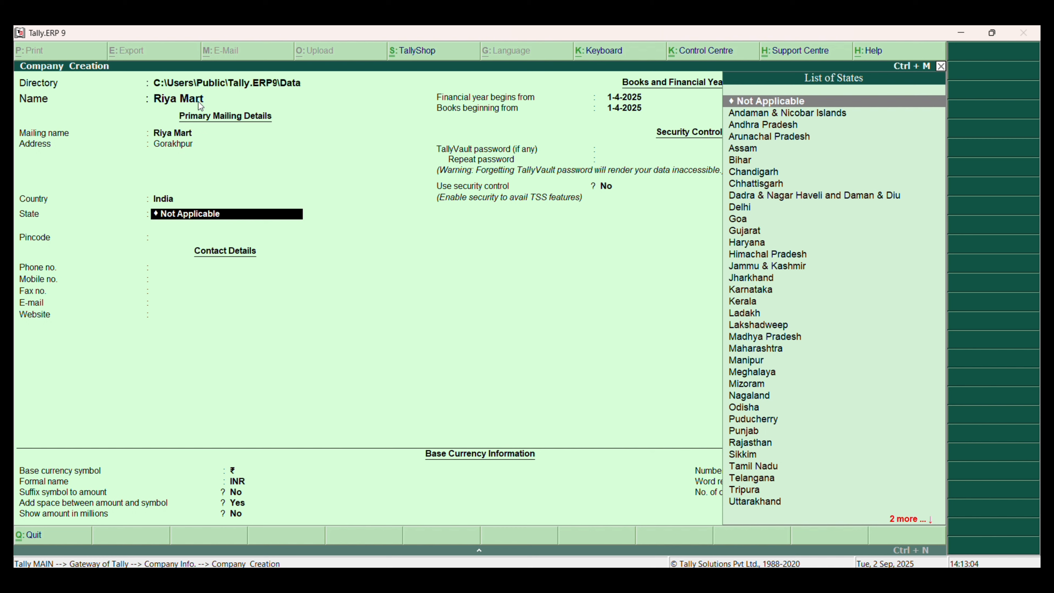
pyautogui.write('U')
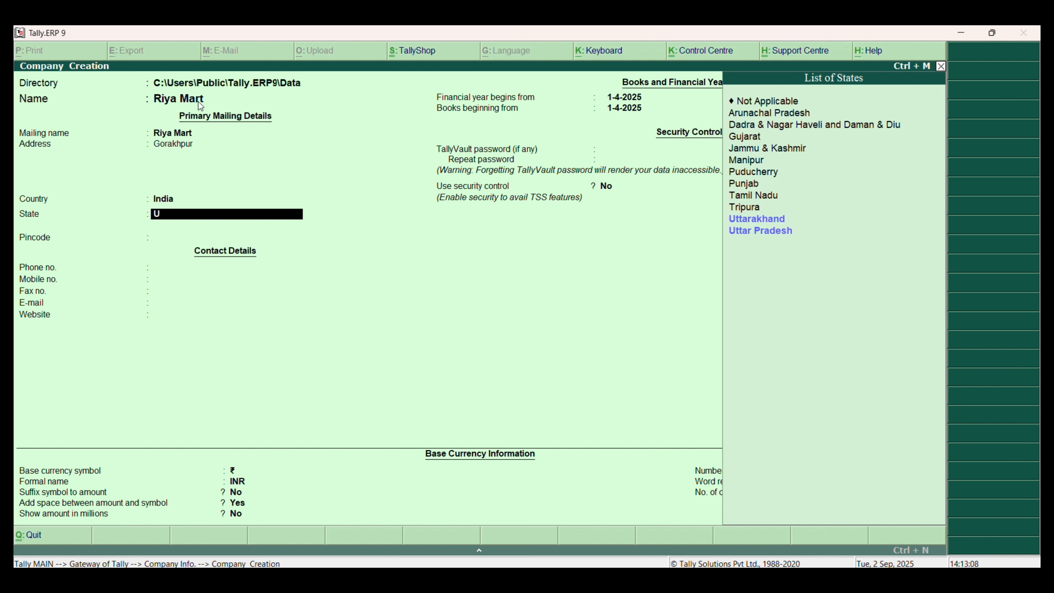
pyautogui.press('Down')
pyautogui.press('Down')
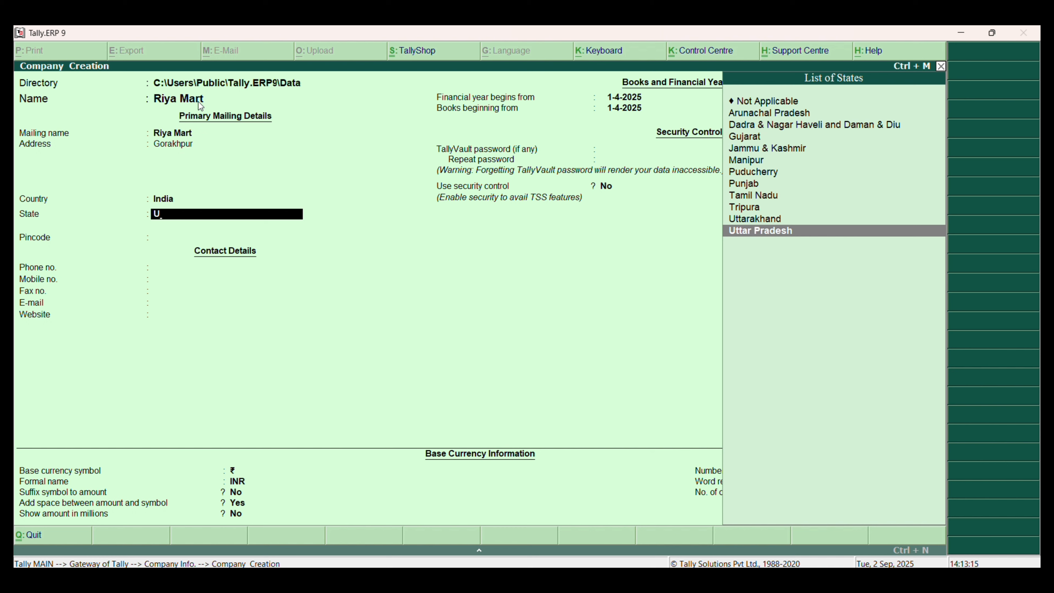
pyautogui.press('Return')
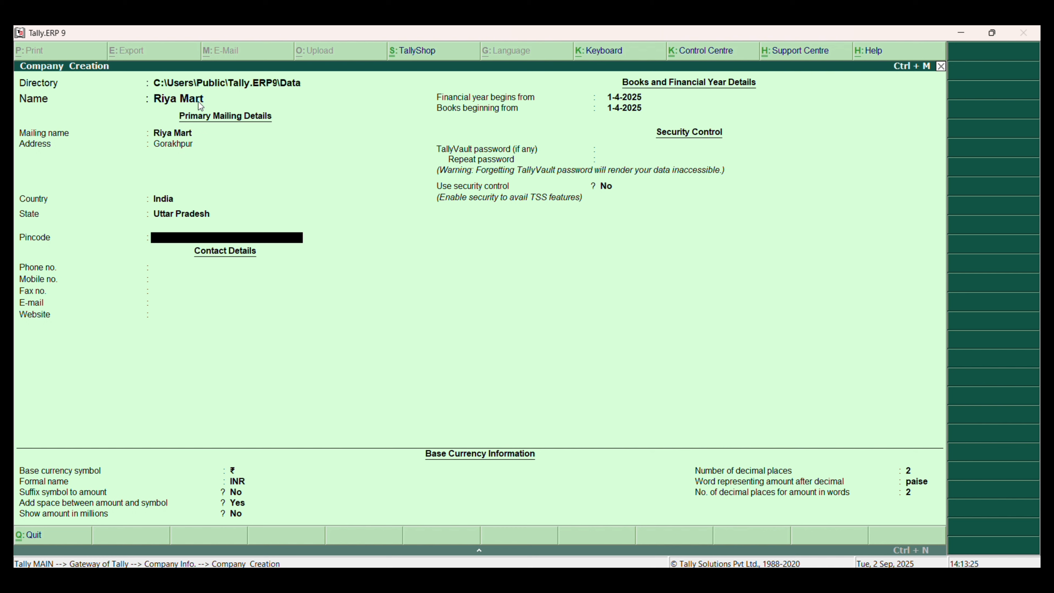
# Step: Fill in the company's pincode, phone number, mobile number and fax number
pyautogui.write('856646')
pyautogui.press('Return')
pyautogui.write('542355522')
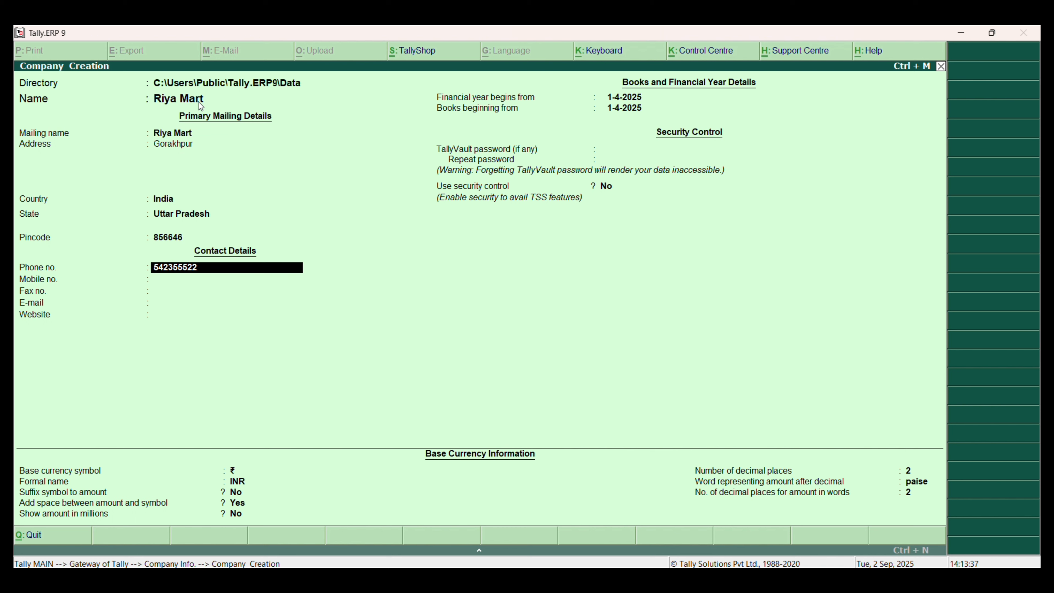
pyautogui.press('Return')
pyautogui.write('54')
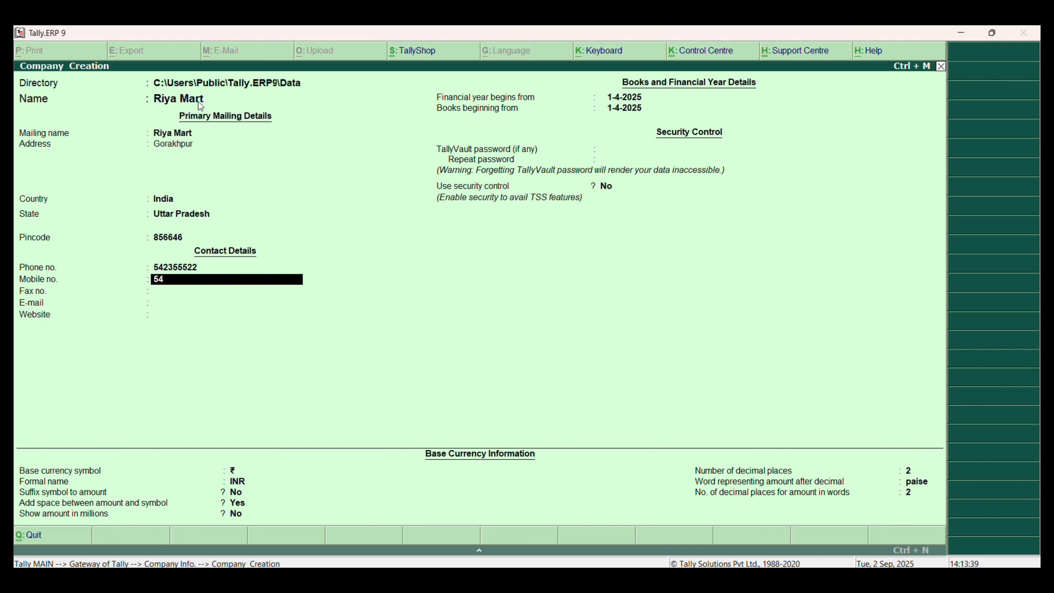
pyautogui.write('2655225')
pyautogui.press('Return')
pyautogui.write('554')
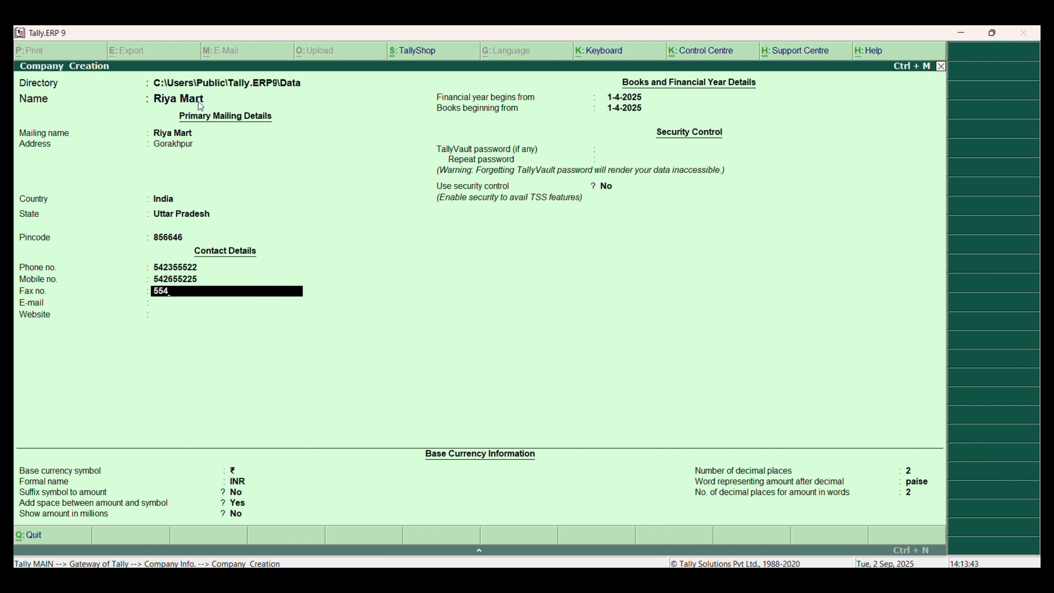
pyautogui.write('5')
pyautogui.press('Return')
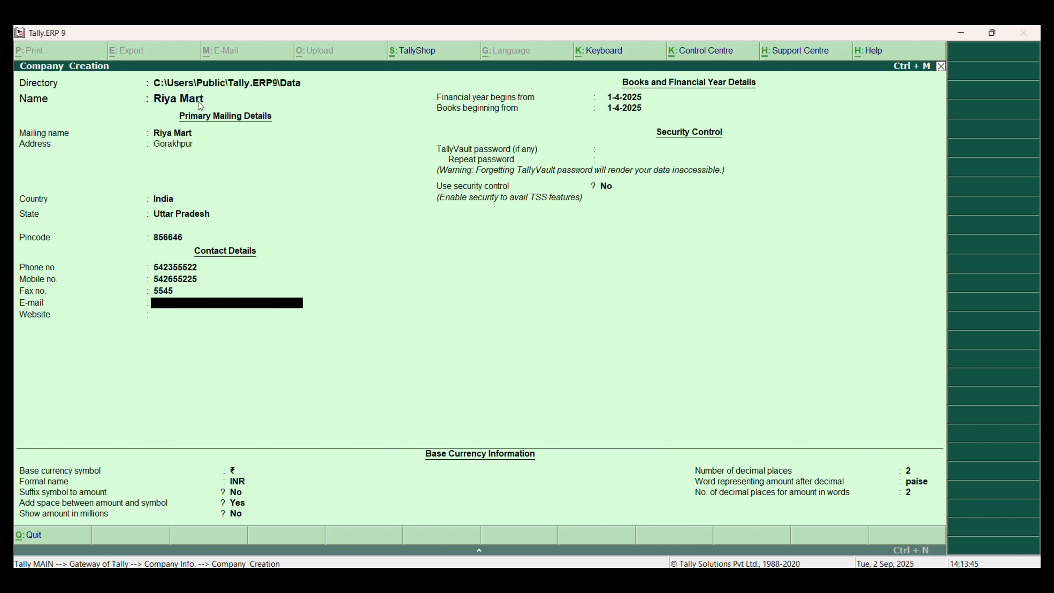
# Step: Fill in the company's e-mail and set its website to fddgfdgrdg
pyautogui.write('gfgffgc')
pyautogui.press('Return')
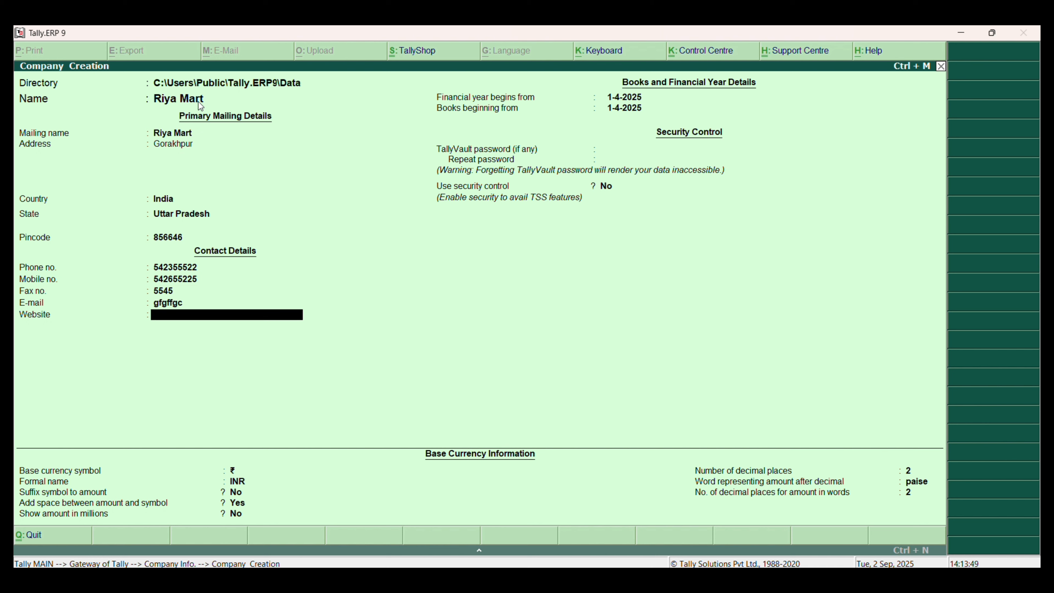
pyautogui.write('fddgfdgrdg')
pyautogui.press('Return')
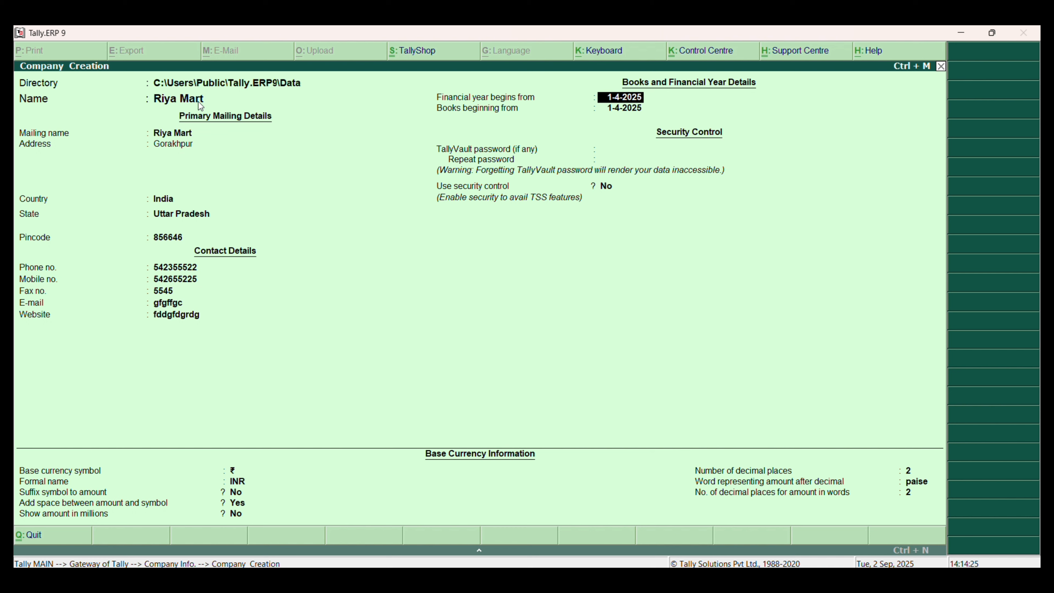
# Step: Keep 1-4-2025 as the start of the financial year and the books, and leave the TallyVault password empty
pyautogui.press('Return')
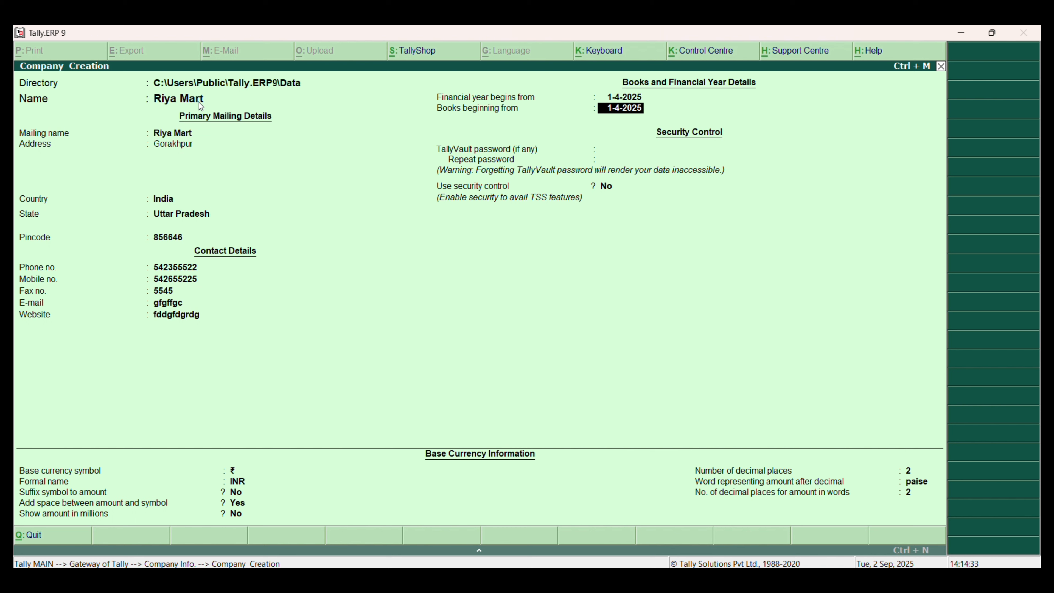
pyautogui.press('Return')
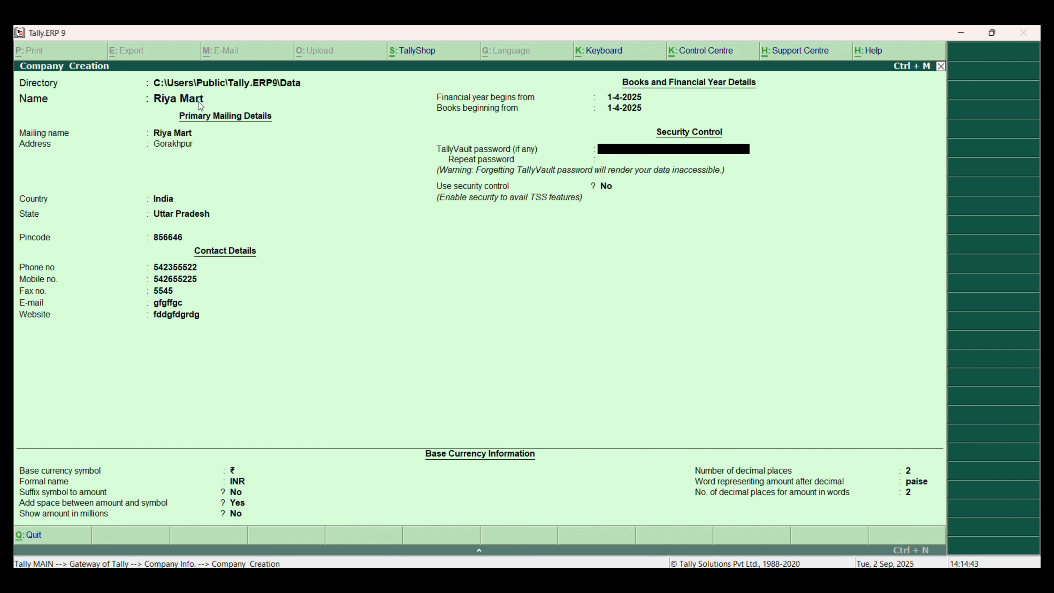
pyautogui.press('Return')
pyautogui.press('Return')
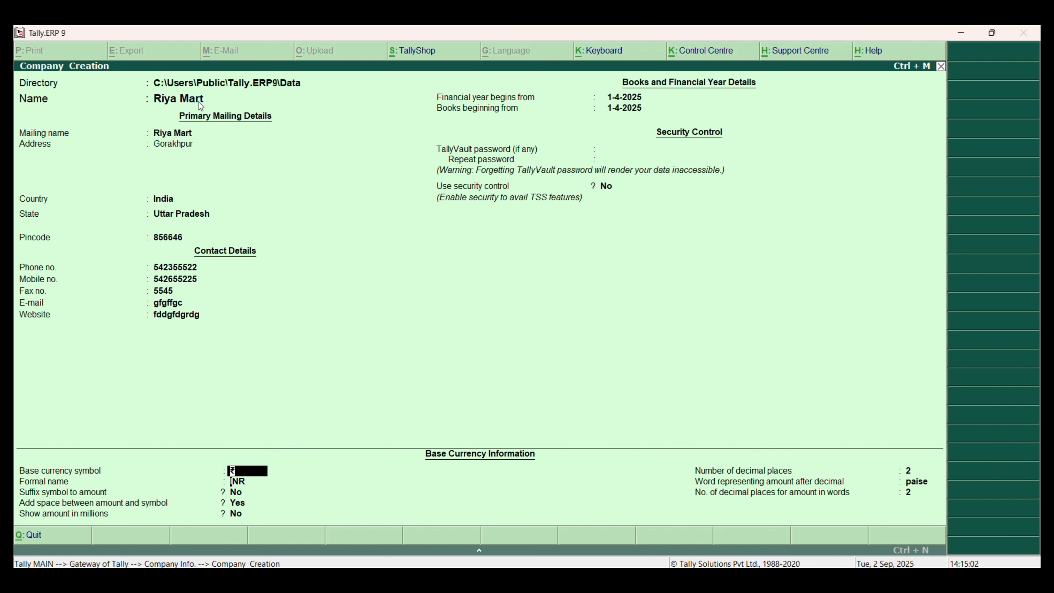
# Step: Keep the default base currency settings, including ₹, INR, 2 decimal places and paise, and accept the company creation form
pyautogui.press('Return')
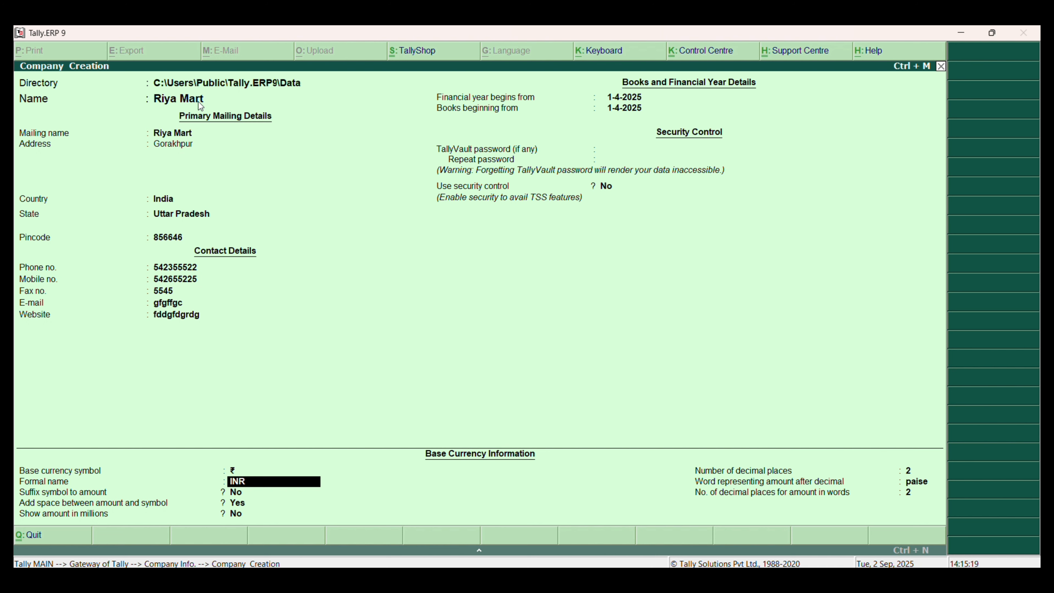
pyautogui.press('Return')
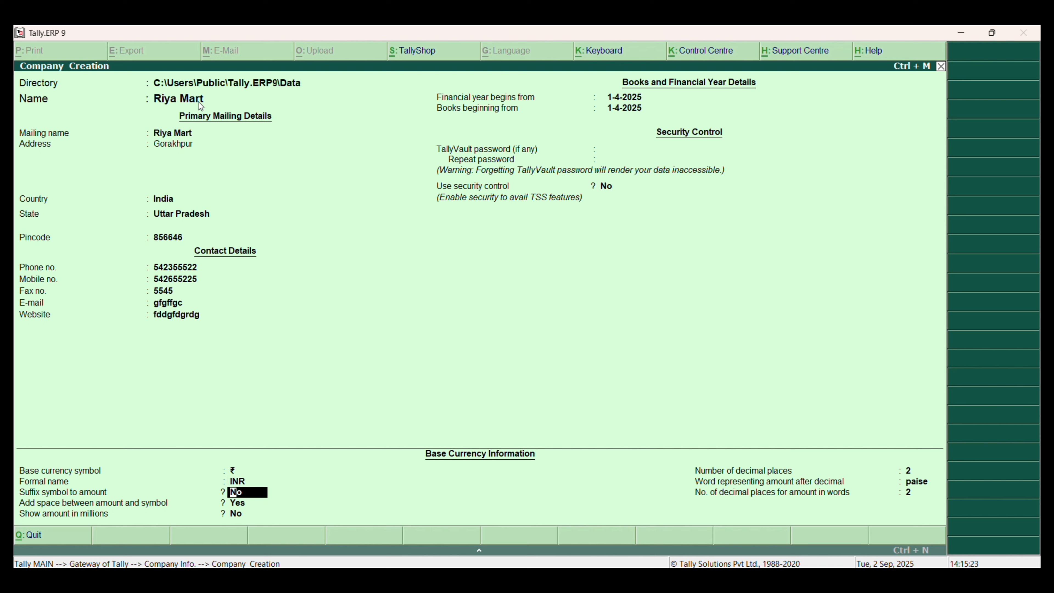
pyautogui.press('Return')
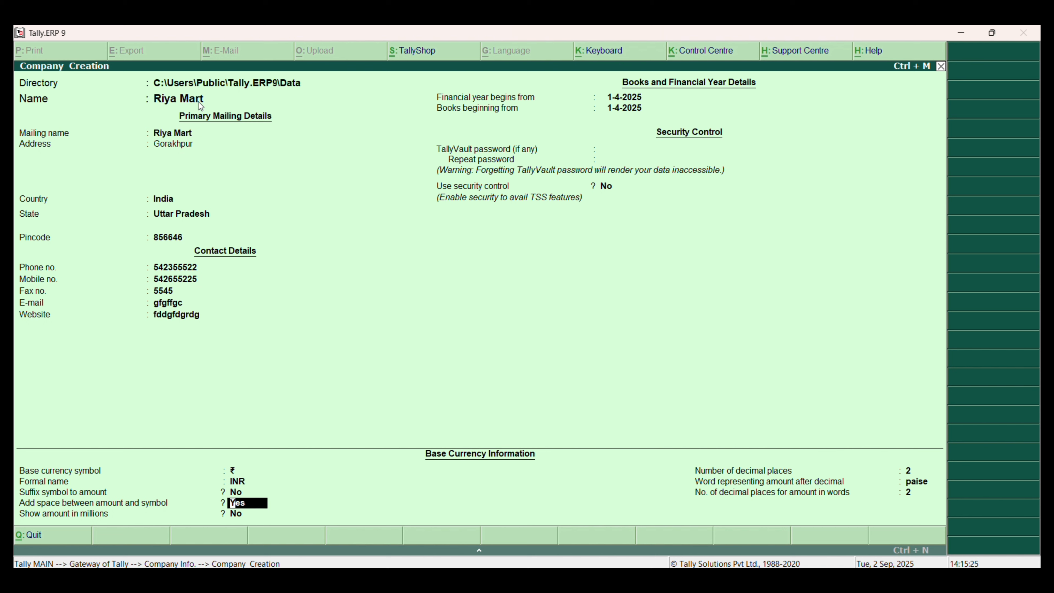
pyautogui.press('Return')
pyautogui.press('Return')
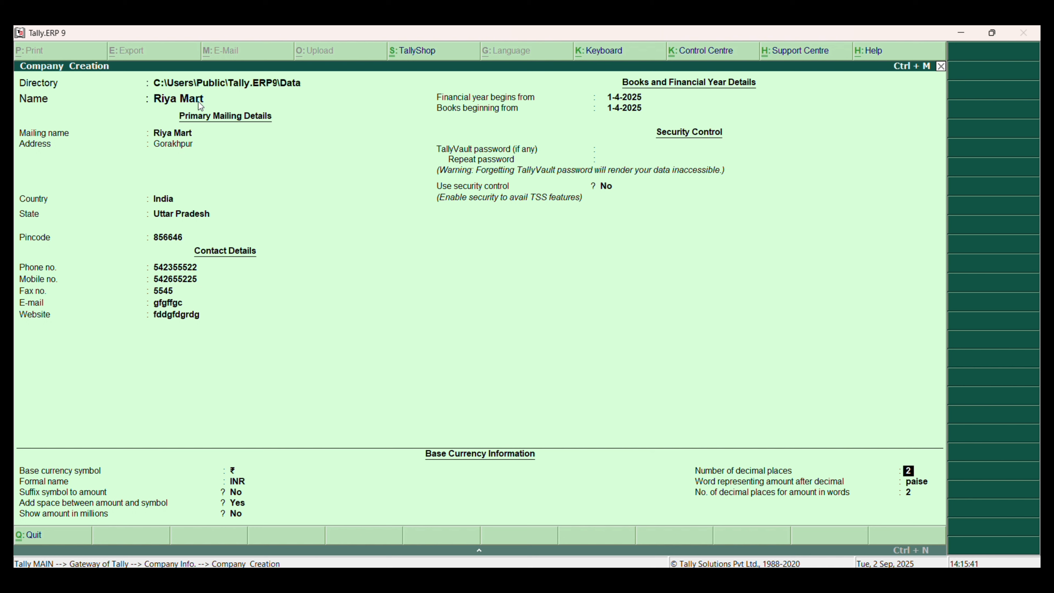
pyautogui.press('Return')
pyautogui.press('Return')
pyautogui.press('Return')
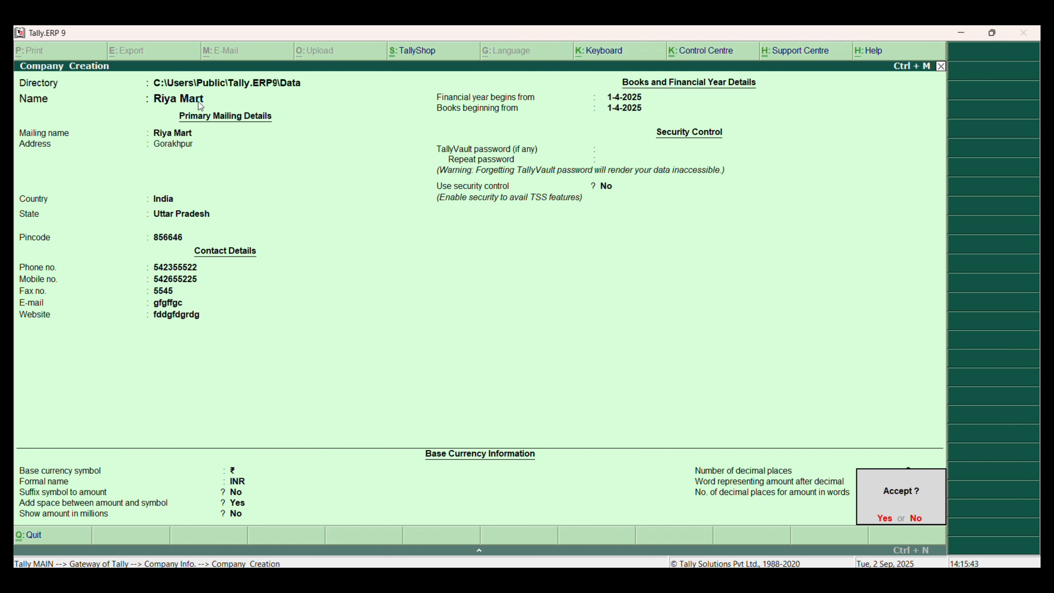
pyautogui.press('Return')
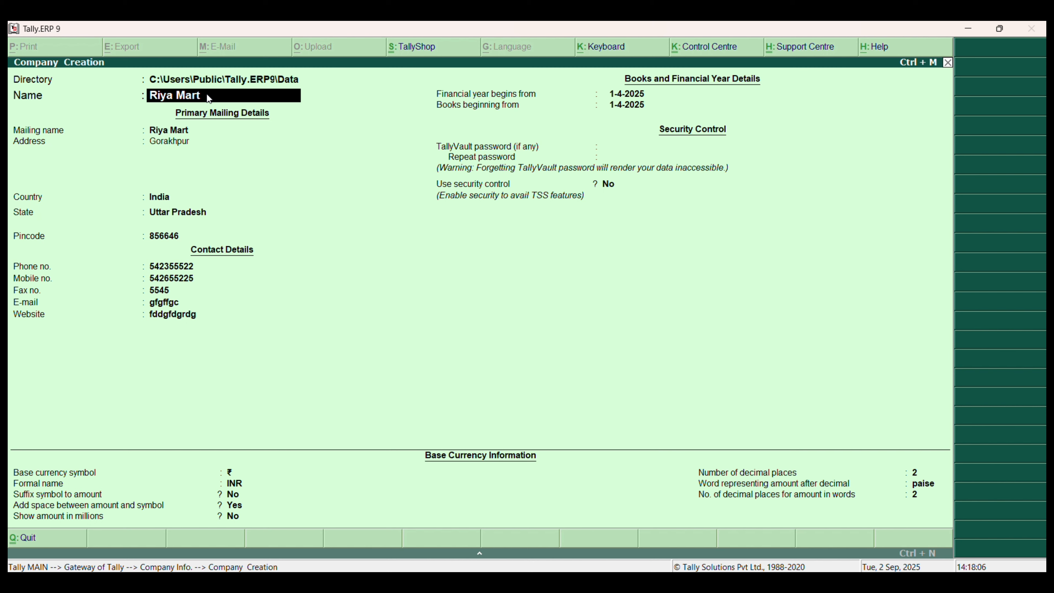
# Step: Change the company name and mailing name to Riyan Mart, save the company and leave Company Info
pyautogui.press('BackSpace')
pyautogui.press('BackSpace')
pyautogui.press('BackSpace')
pyautogui.press('BackSpace')
pyautogui.press('BackSpace')
pyautogui.write('n Mart')
pyautogui.press('Return')
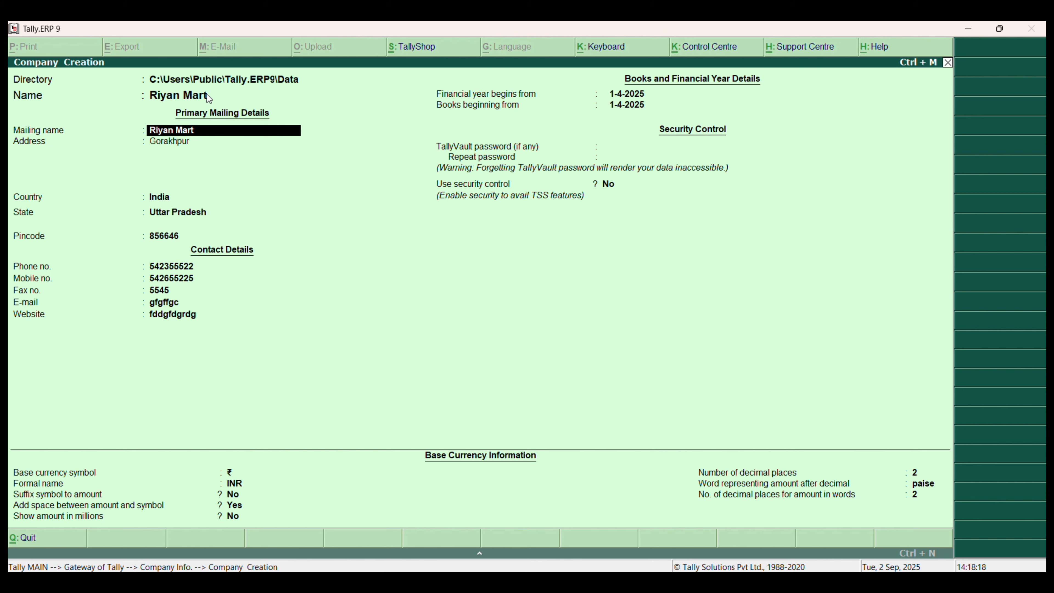
pyautogui.press('Return')
pyautogui.press('Return')
pyautogui.press('Return')
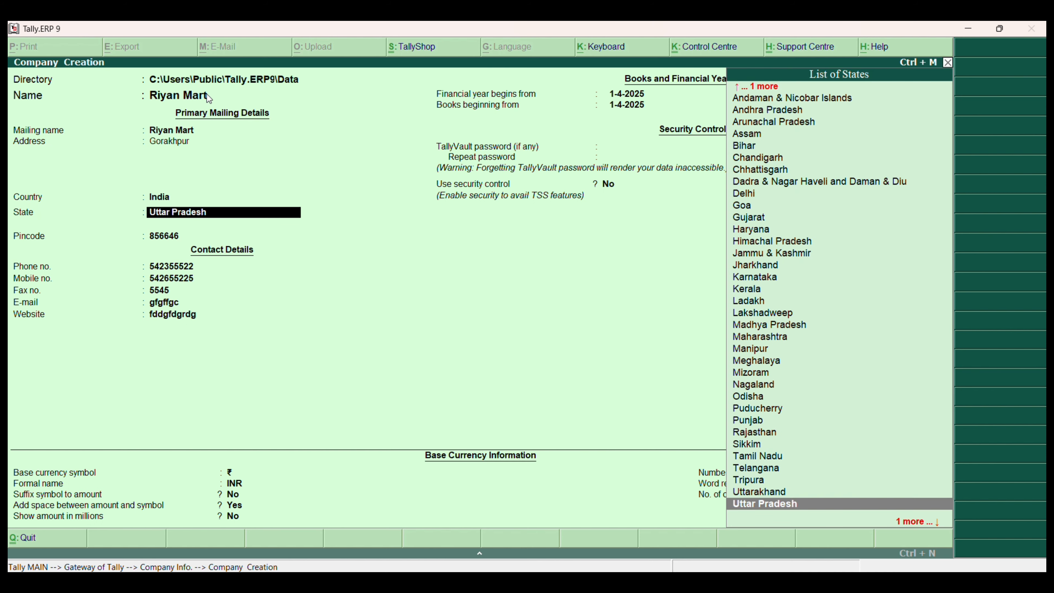
pyautogui.hotkey('ctrl', 'a')
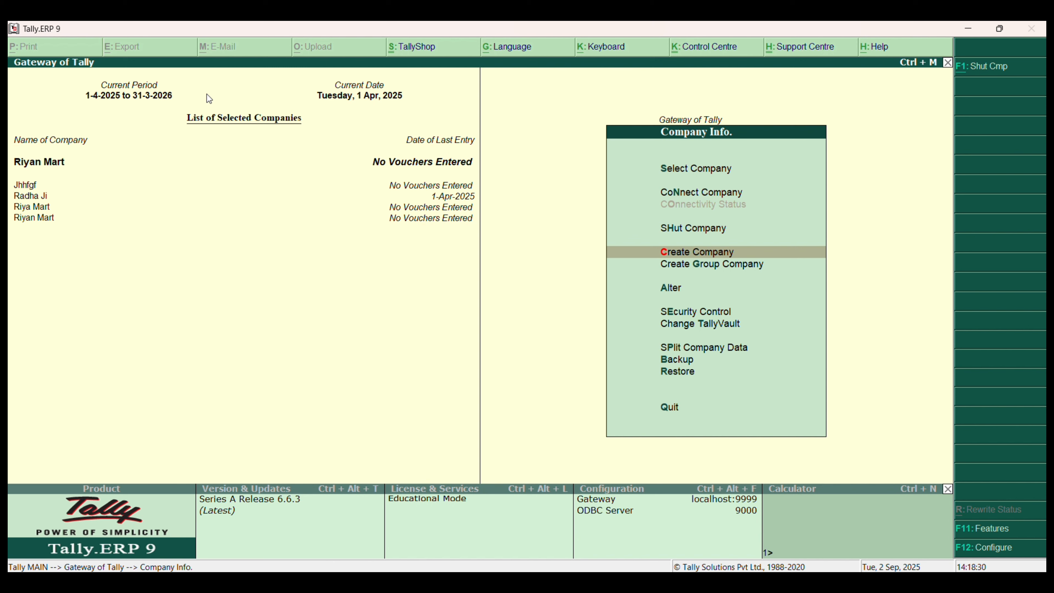
pyautogui.press('Escape')
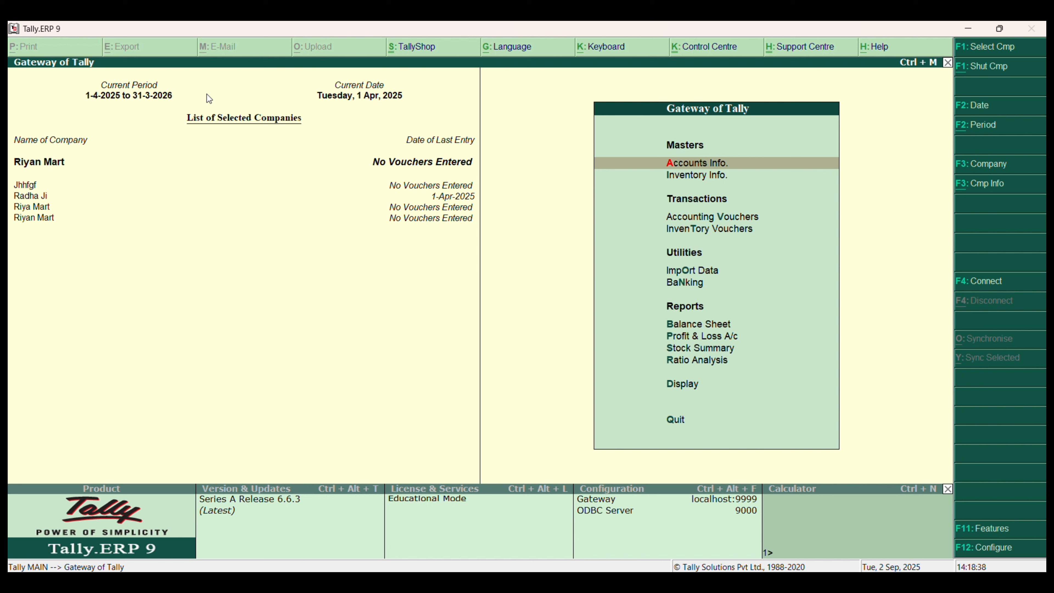
# Step: Open the creation form for a single ledger in the Riyan Mart company's accounts masters
pyautogui.press('Return')
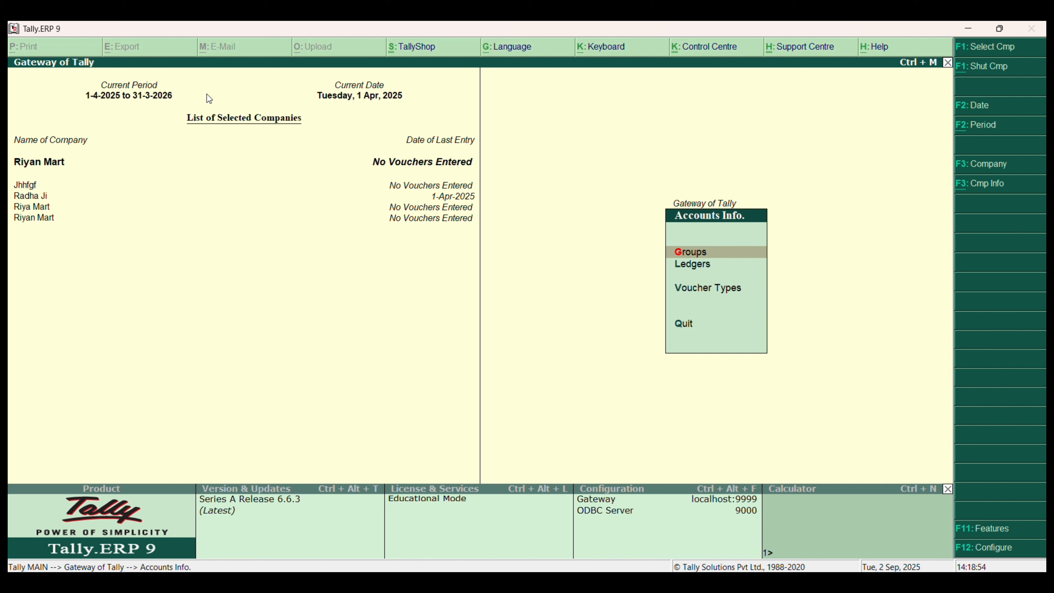
pyautogui.press('Down')
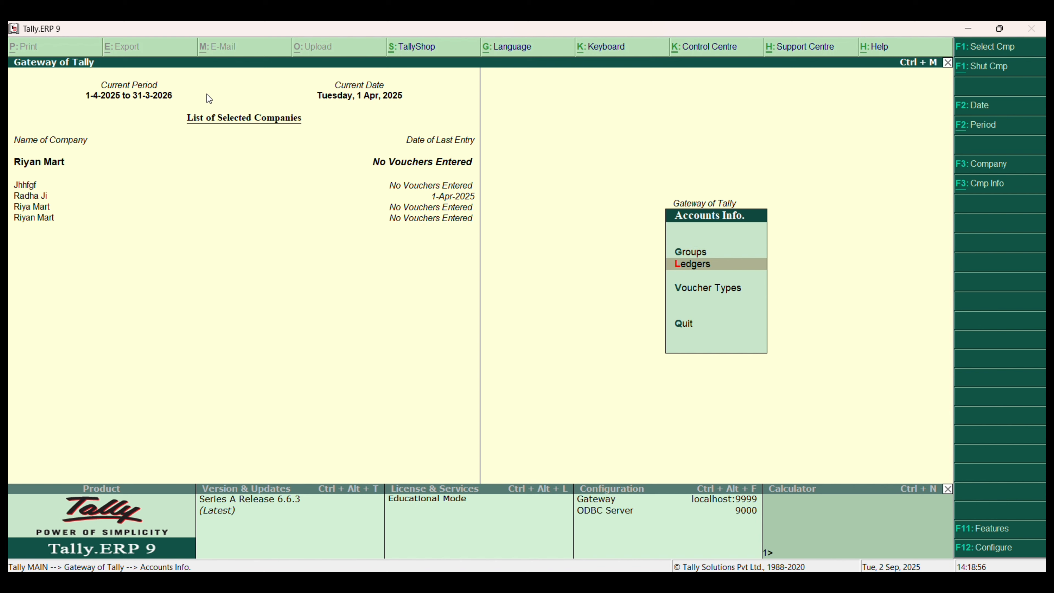
pyautogui.press('Return')
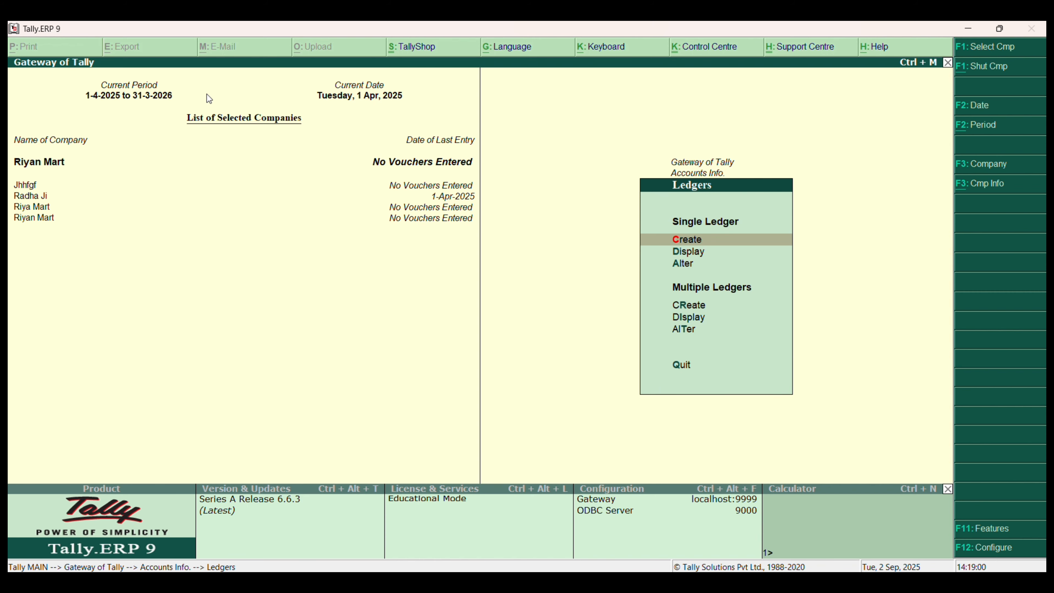
pyautogui.press('Return')
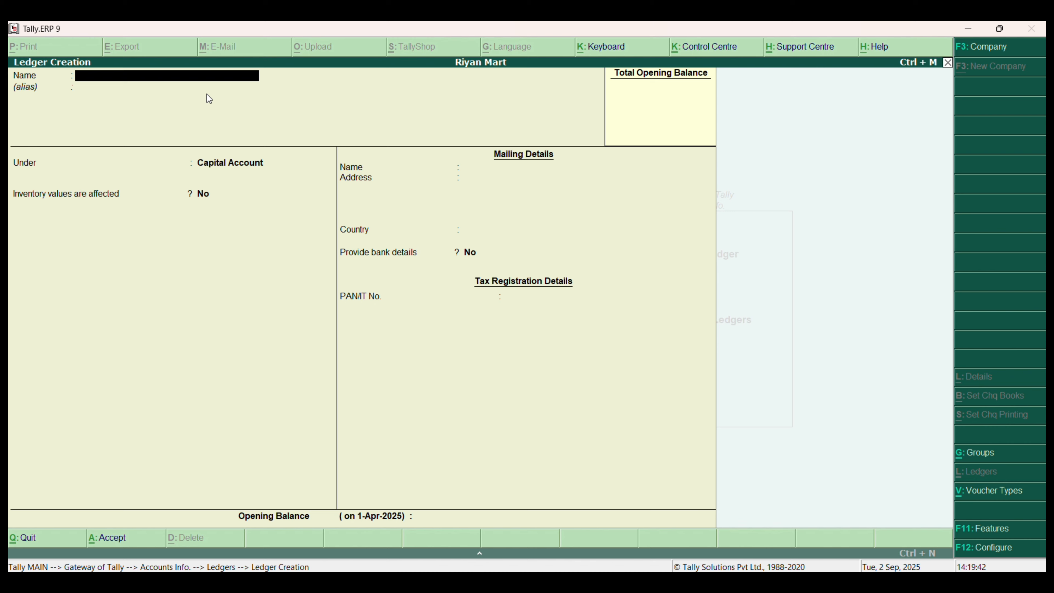
# Step: Name the new ledger with the owner's first name and place it under Capital Account
pyautogui.write('Riyab')
pyautogui.press('BackSpace')
pyautogui.write('n')
pyautogui.press('Return')
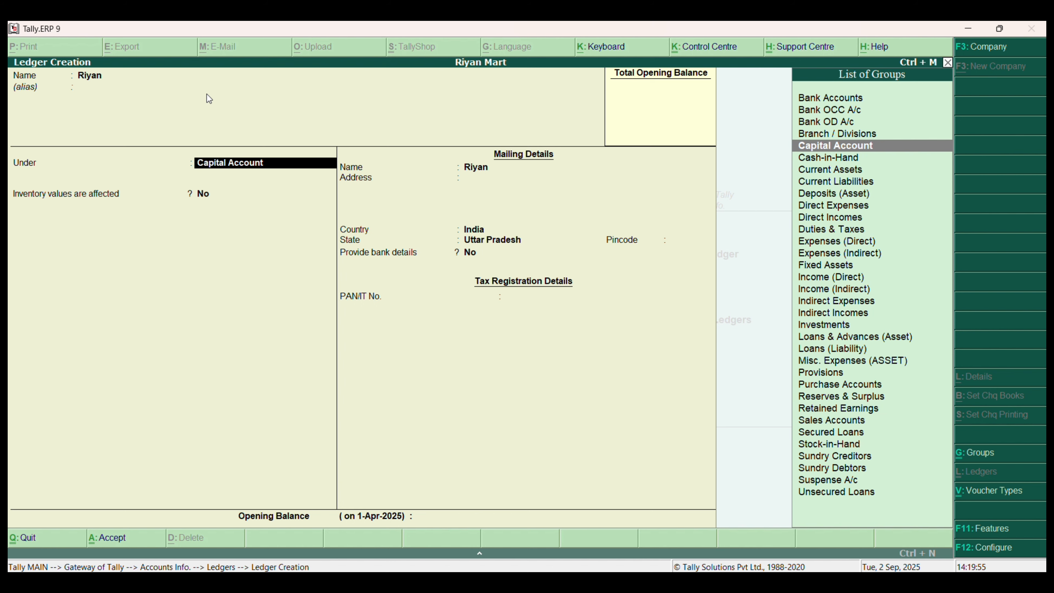
pyautogui.press('Return')
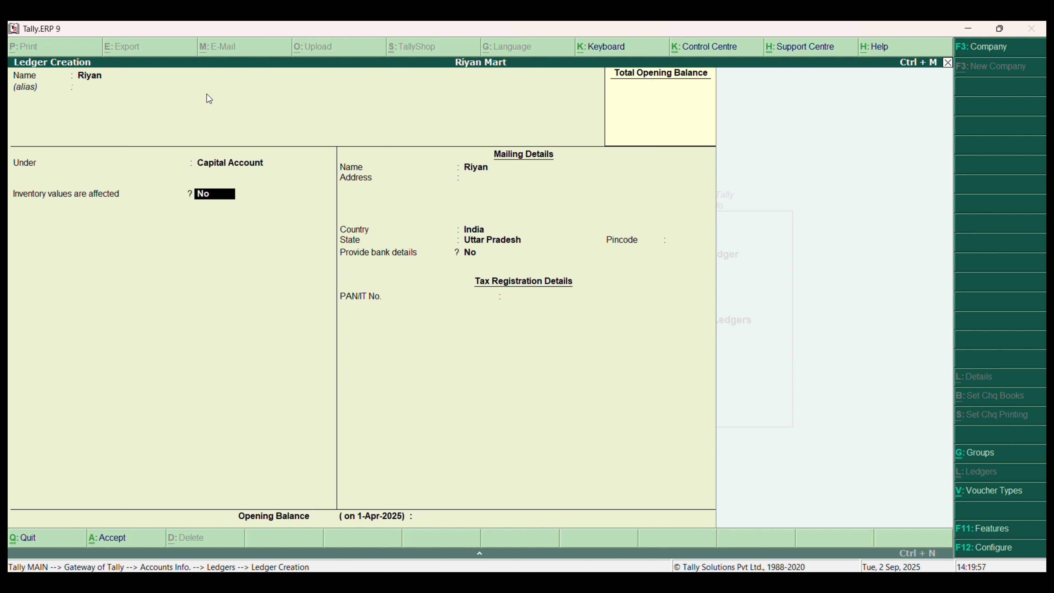
# Step: Keep inventory values and bank details at No and the country and state at India and Uttar Pradesh, leave the pincode empty, and save the capital ledger
pyautogui.press('Return')
pyautogui.press('Return')
pyautogui.press('Return')
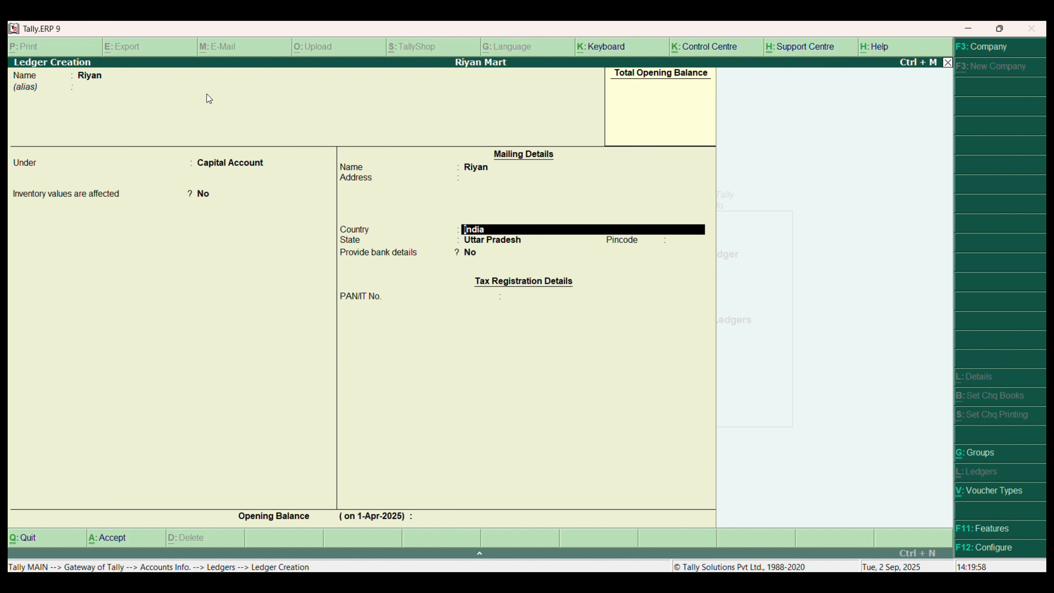
pyautogui.press('Return')
pyautogui.press('Return')
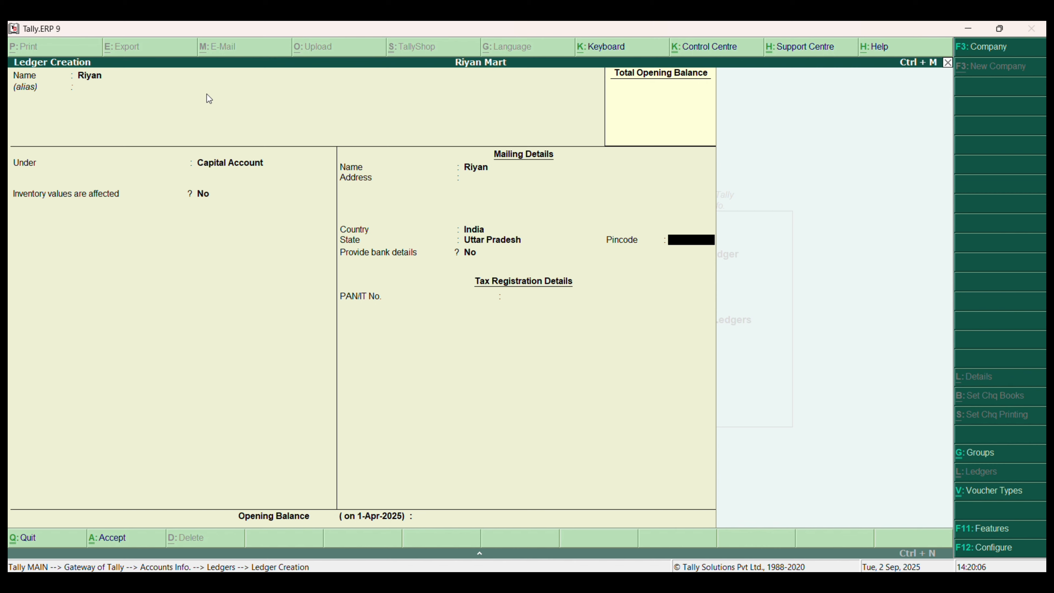
pyautogui.press('Return')
pyautogui.press('Return')
pyautogui.press('Return')
pyautogui.press('Return')
pyautogui.press('Return')
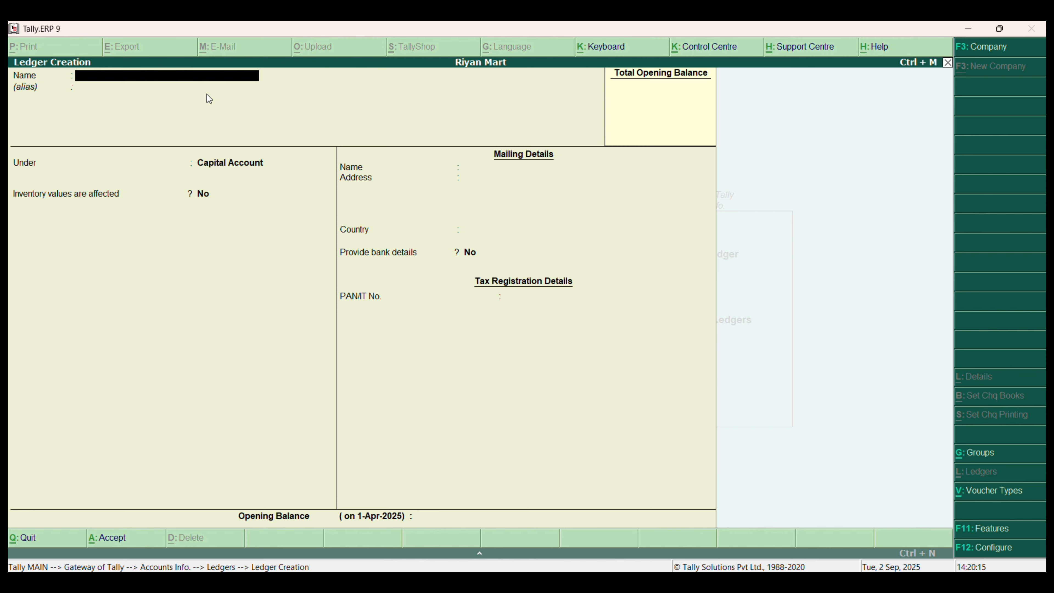
# Step: Name the next ledger Sanju Traders, without an alias, and place it under Sundry Creditors
pyautogui.write('Sanju traders')
pyautogui.press('Return')
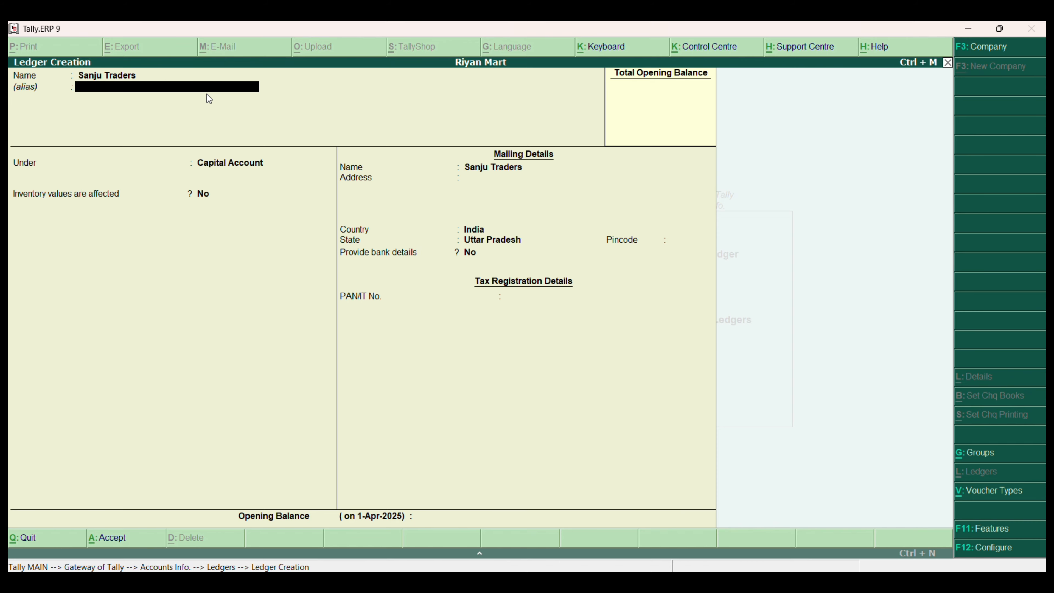
pyautogui.press('Return')
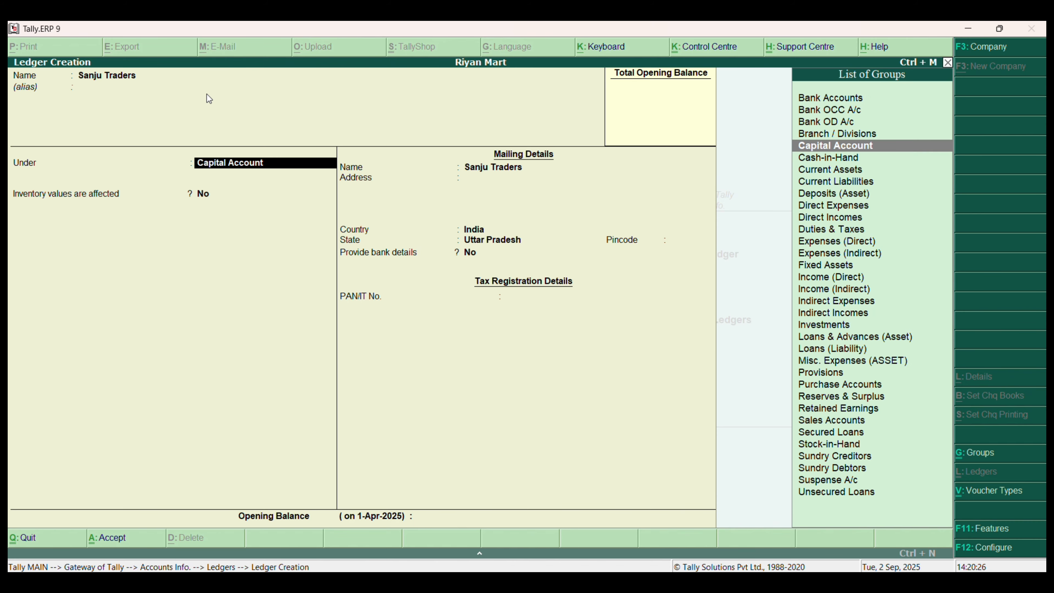
pyautogui.write('S')
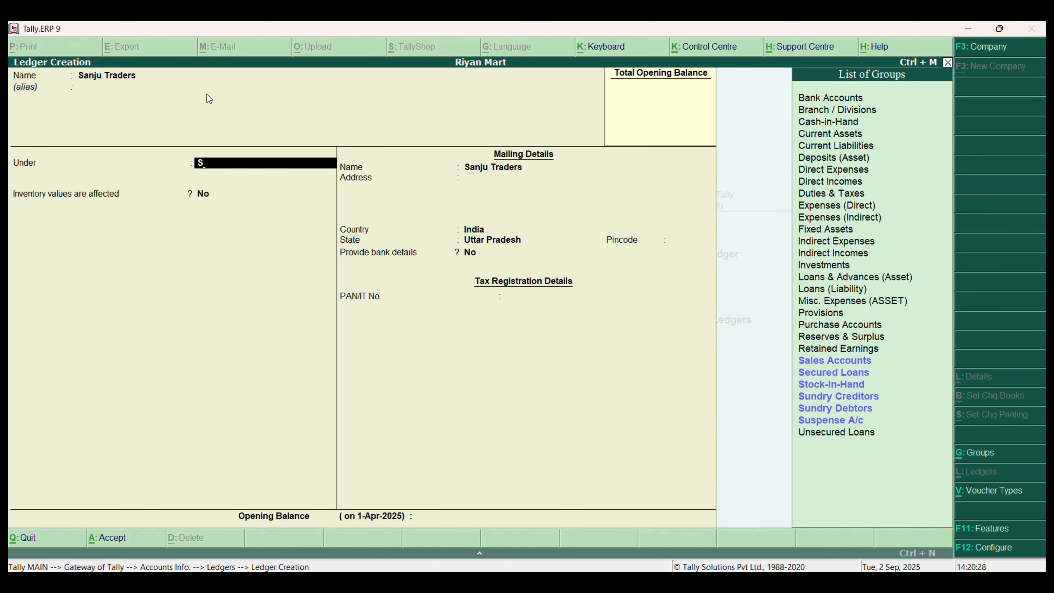
pyautogui.press('Down')
pyautogui.press('Down')
pyautogui.press('Down')
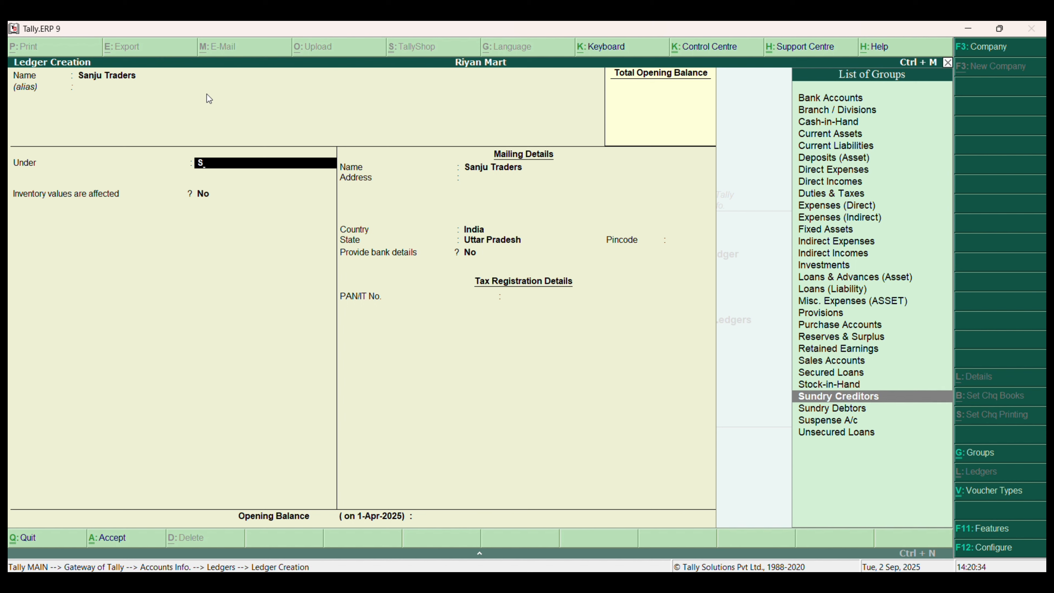
pyautogui.press('Return')
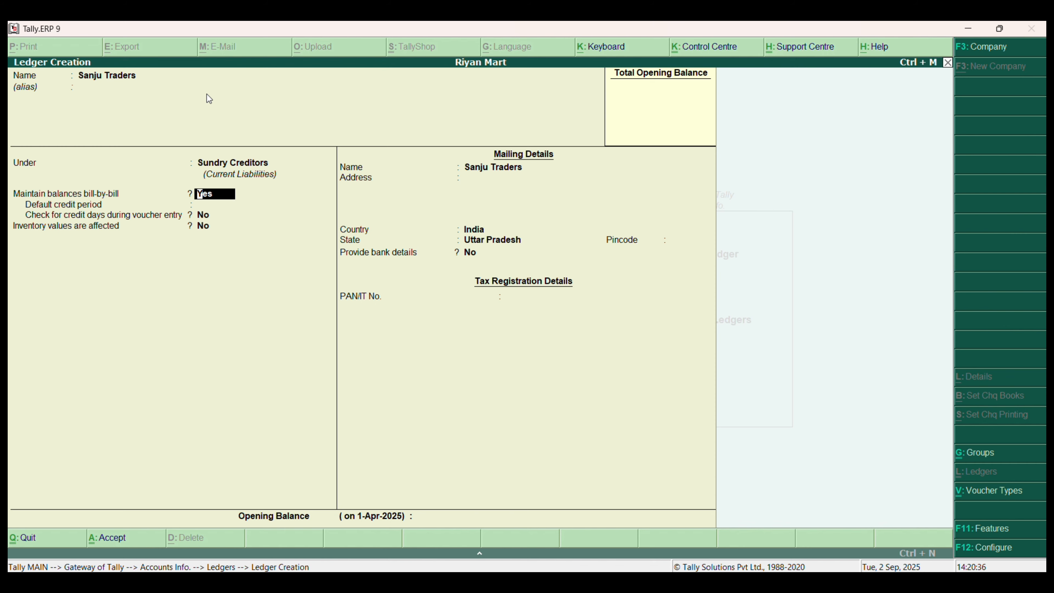
# Step: Keep bill-by-bill balances at Yes and the default credit, mailing and bank details, and save the Sanju Traders ledger
pyautogui.press('Return')
pyautogui.press('Return')
pyautogui.press('Return')
pyautogui.press('Return')
pyautogui.press('Return')
pyautogui.press('Return')
pyautogui.press('Return')
pyautogui.press('Return')
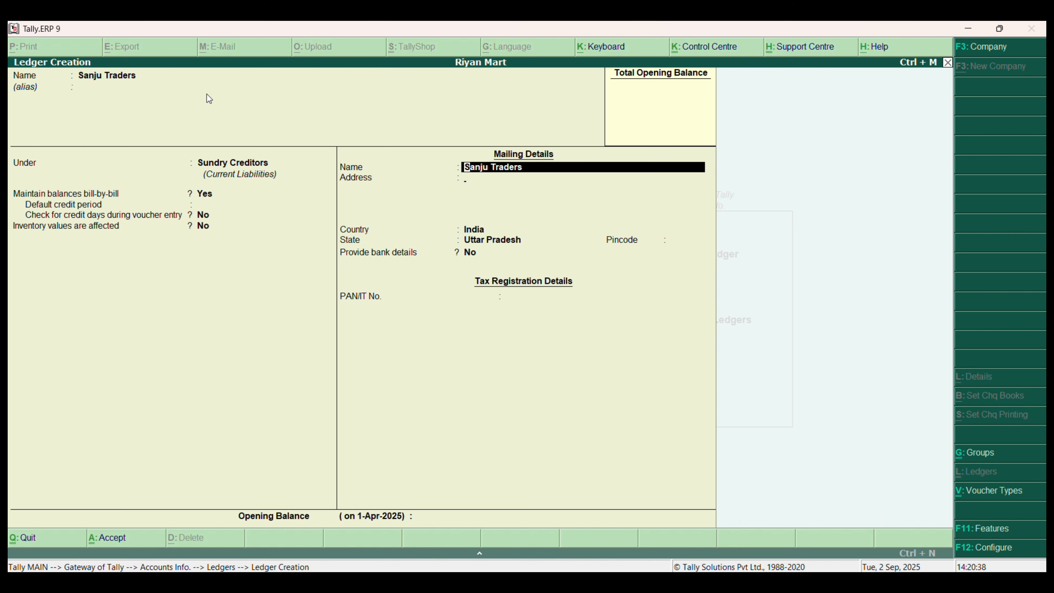
pyautogui.press('Return')
pyautogui.press('Return')
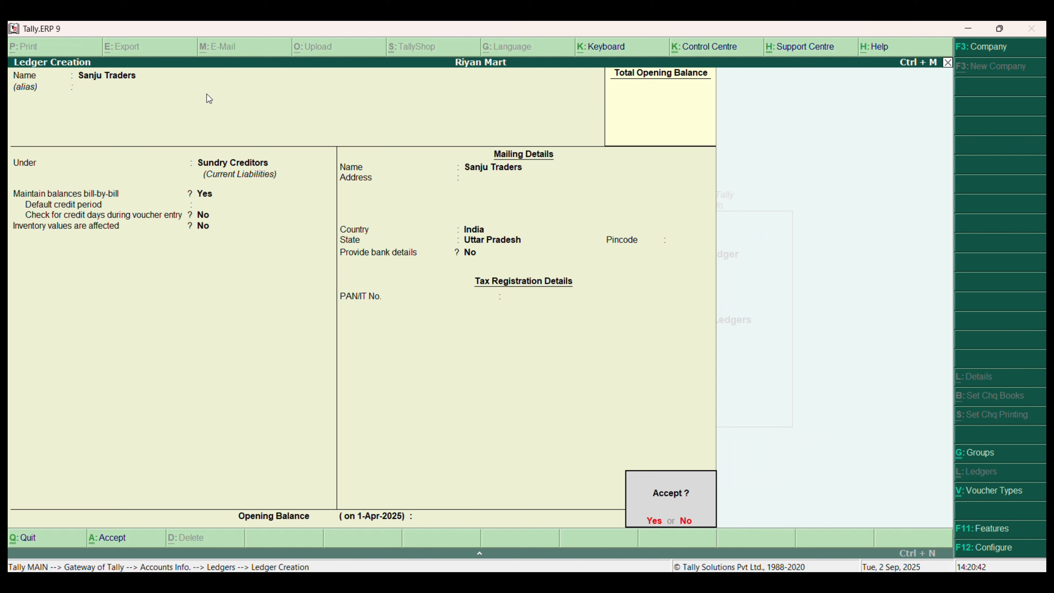
pyautogui.press('Return')
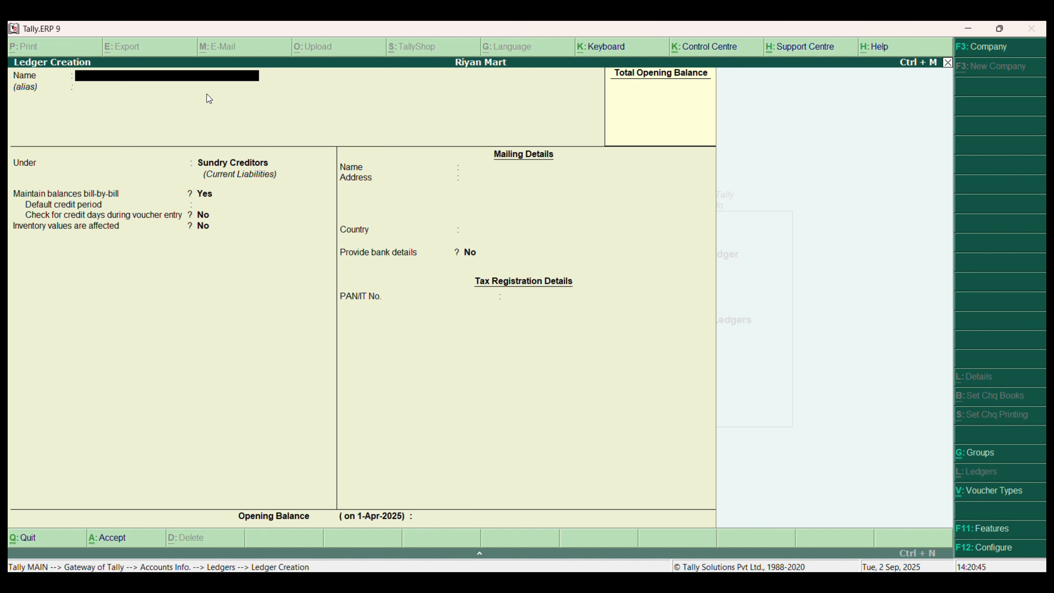
# Step: Create a ledger with the customer's name under Sundry Debtors and save it with the default details
pyautogui.write('Sonam Custmer')
pyautogui.press('Return')
pyautogui.press('Return')
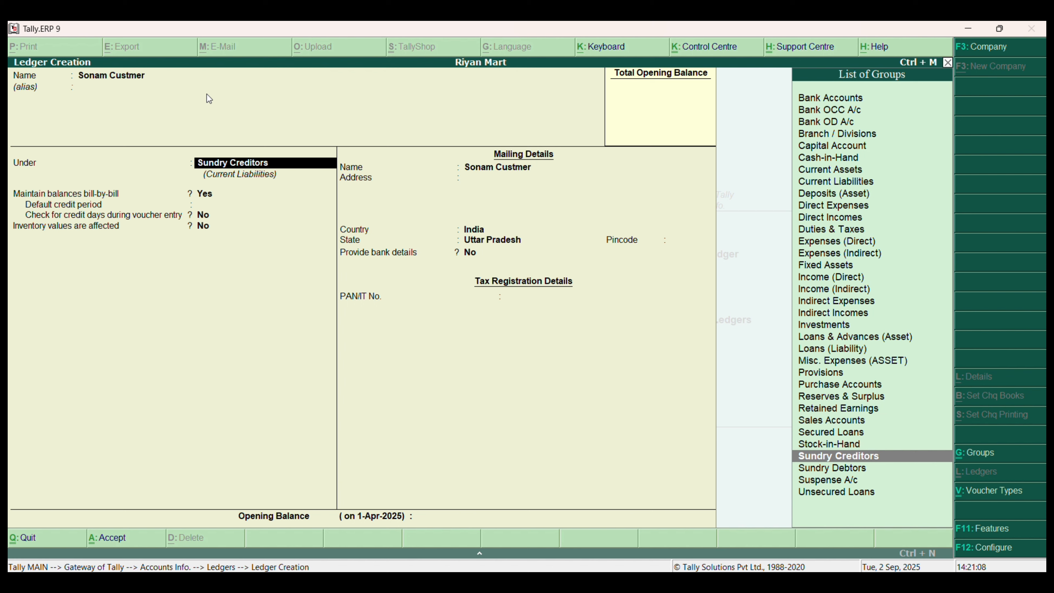
pyautogui.press('Down')
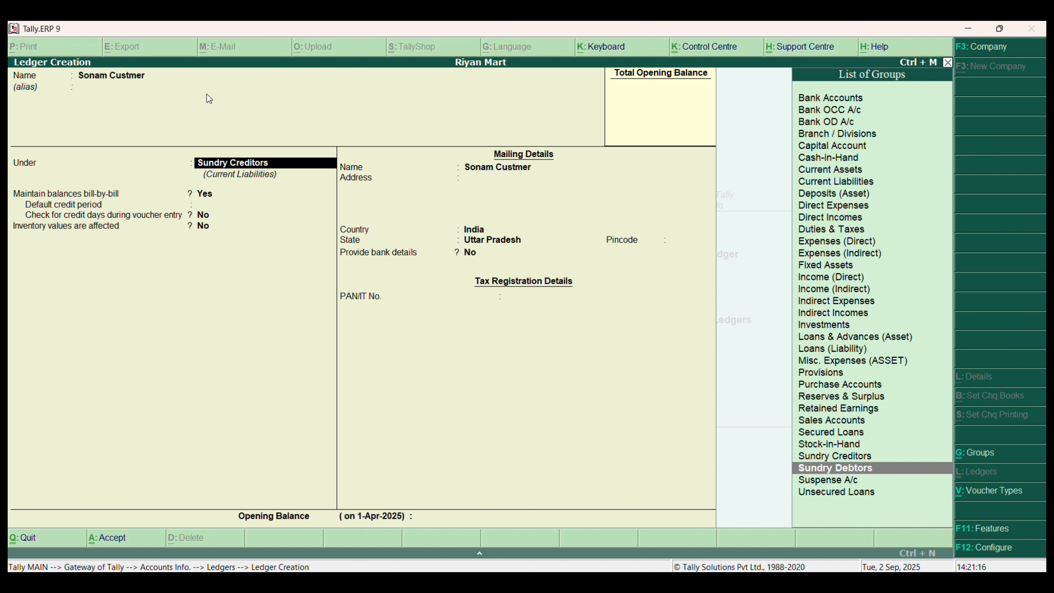
pyautogui.press('Return')
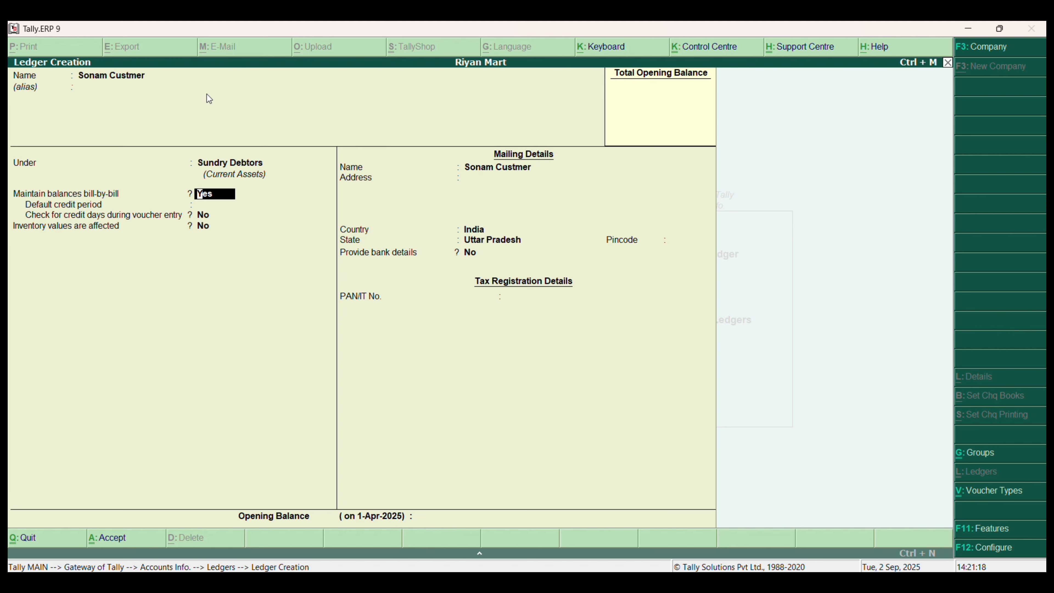
pyautogui.hotkey('ctrl', 'a')
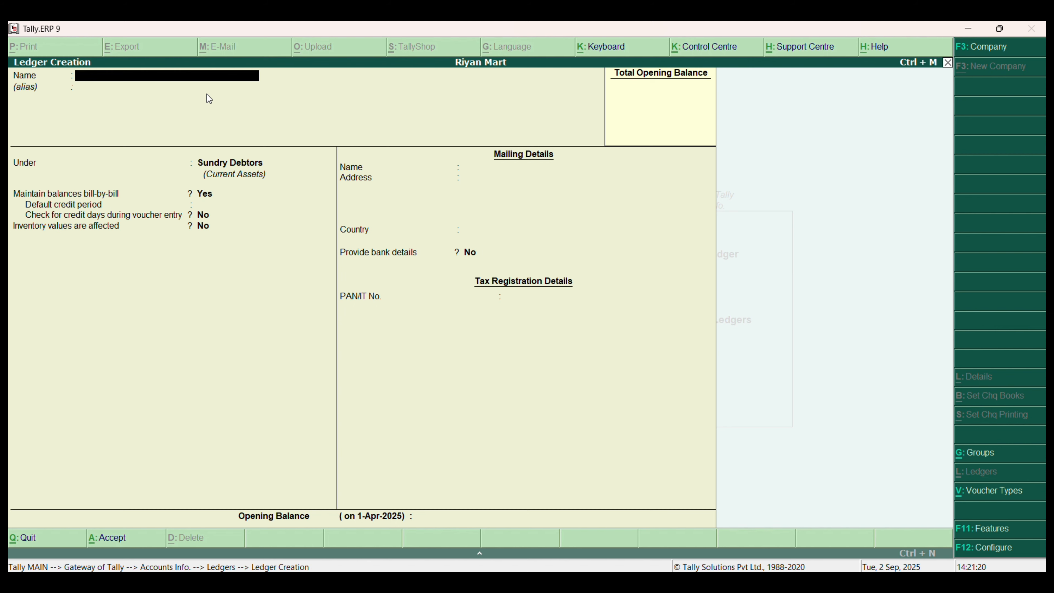
# Step: Create a ledger named Purchase under Purchase Accounts and save it with inventory values affected at Yes
pyautogui.write('Purchase')
pyautogui.press('Return')
pyautogui.press('Return')
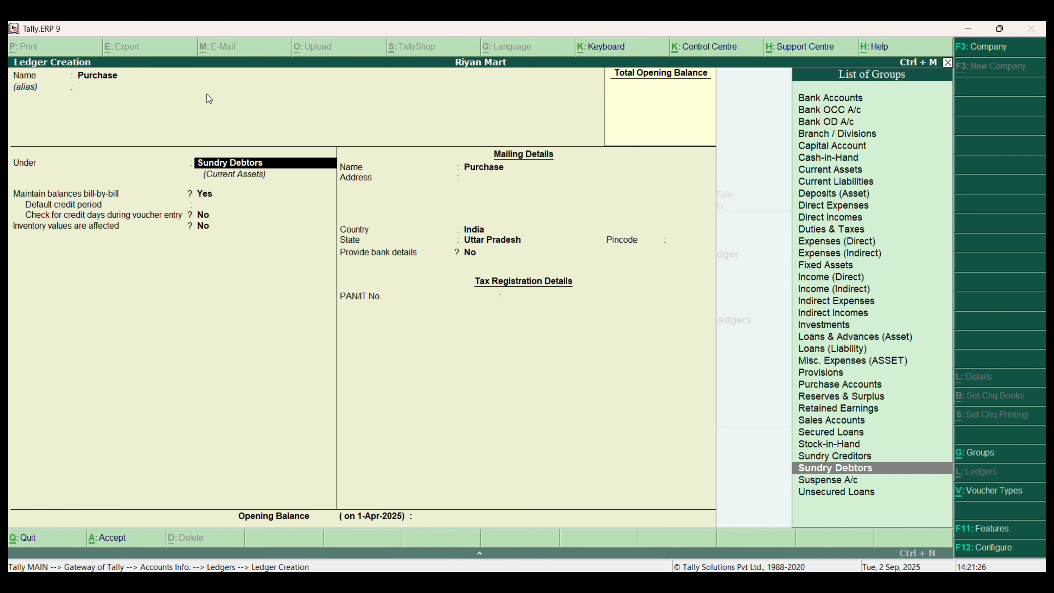
pyautogui.write('P')
pyautogui.press('Down')
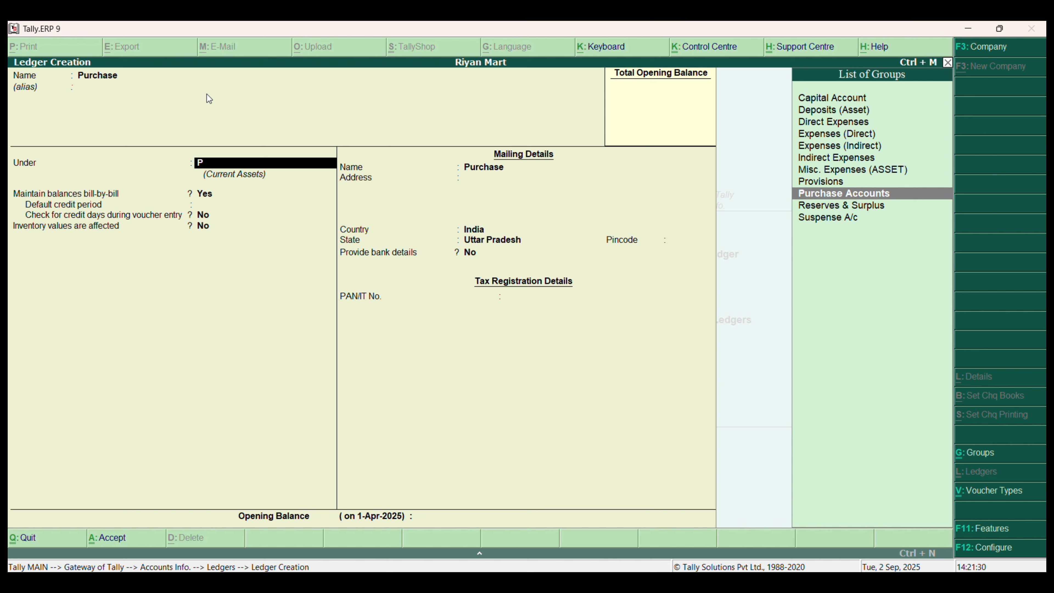
pyautogui.press('Return')
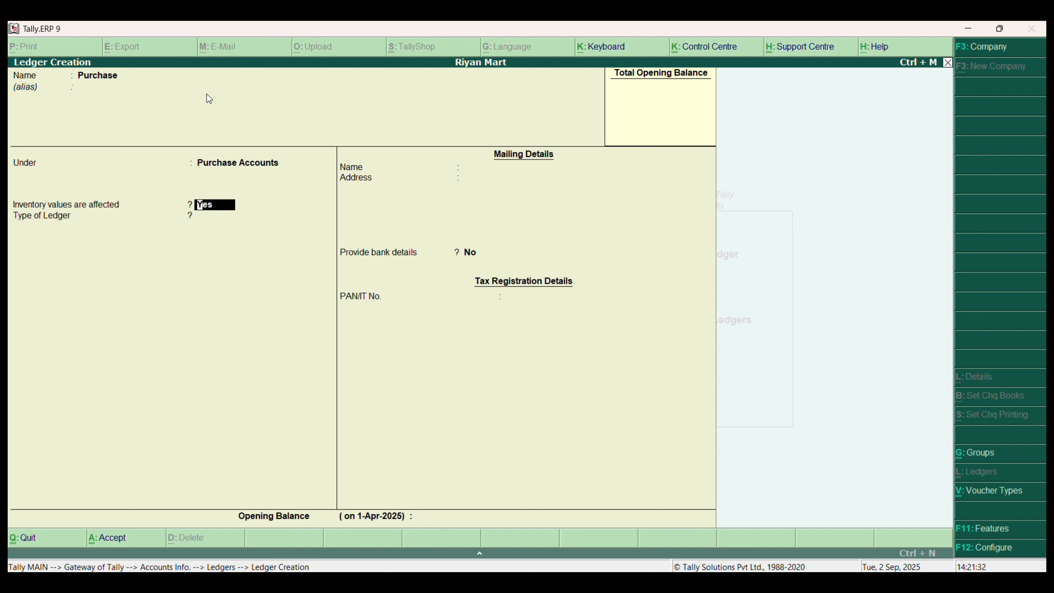
pyautogui.hotkey('ctrl', 'a')
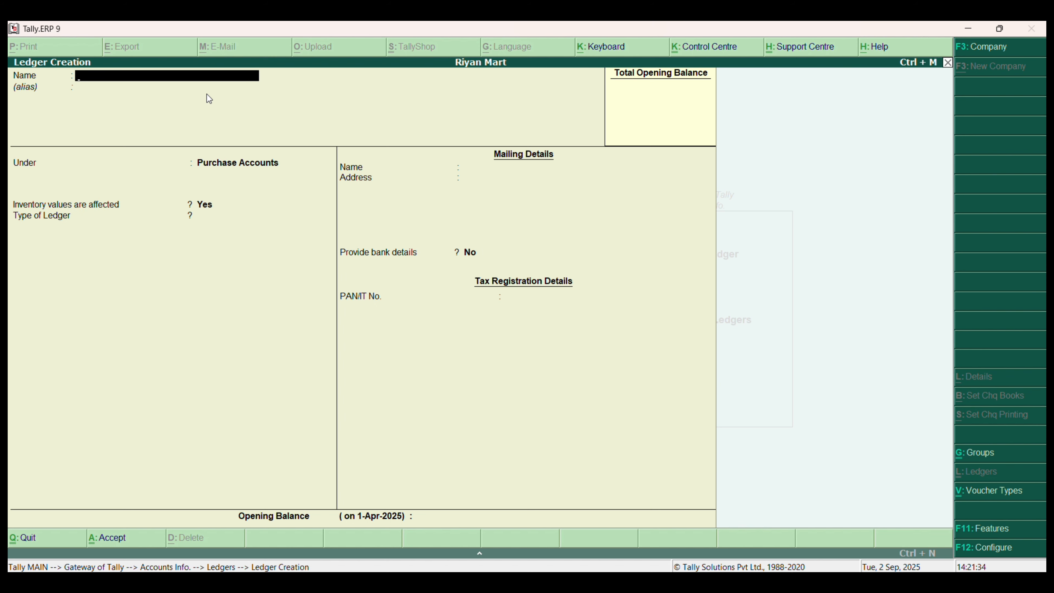
# Step: Create a ledger named Sales under Sales Accounts, with inventory values affected at Yes and ledger type Not Applicable, save it and quit ledger creation
pyautogui.write('Sales')
pyautogui.press('Return')
pyautogui.write('S')
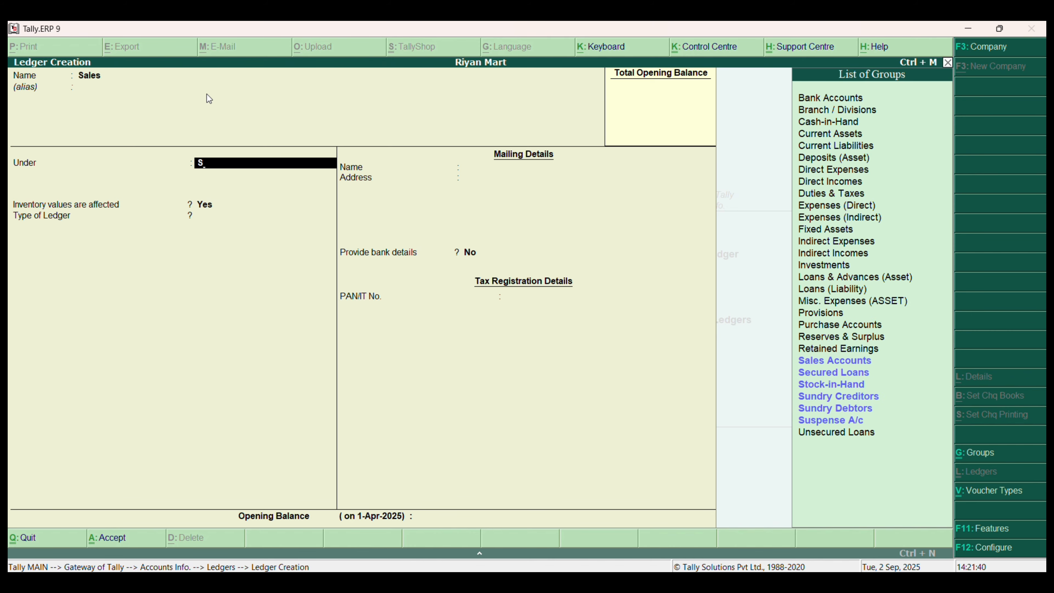
pyautogui.press('Return')
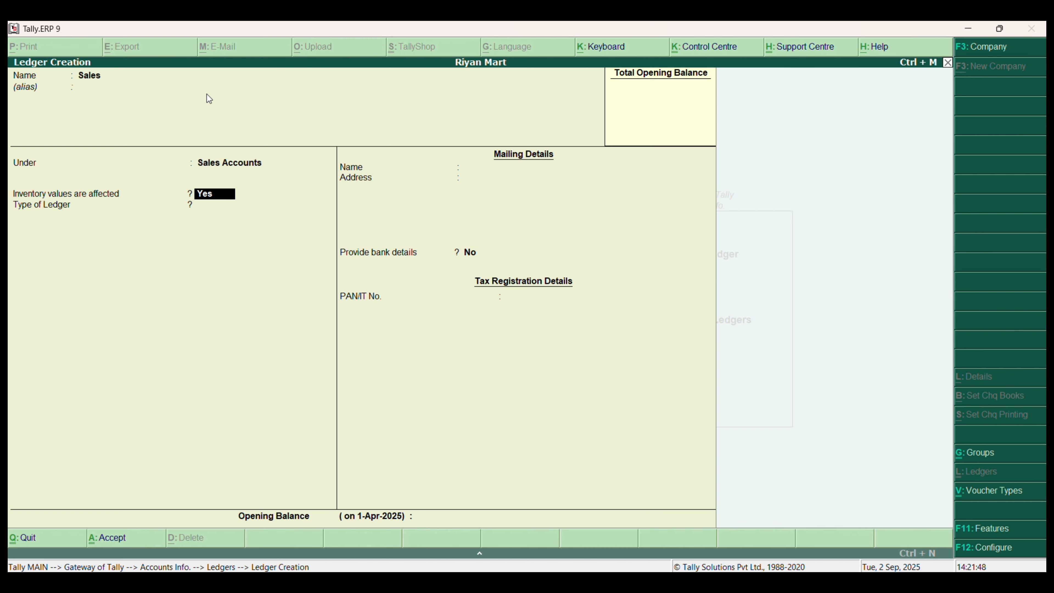
pyautogui.press('Return')
pyautogui.press('Return')
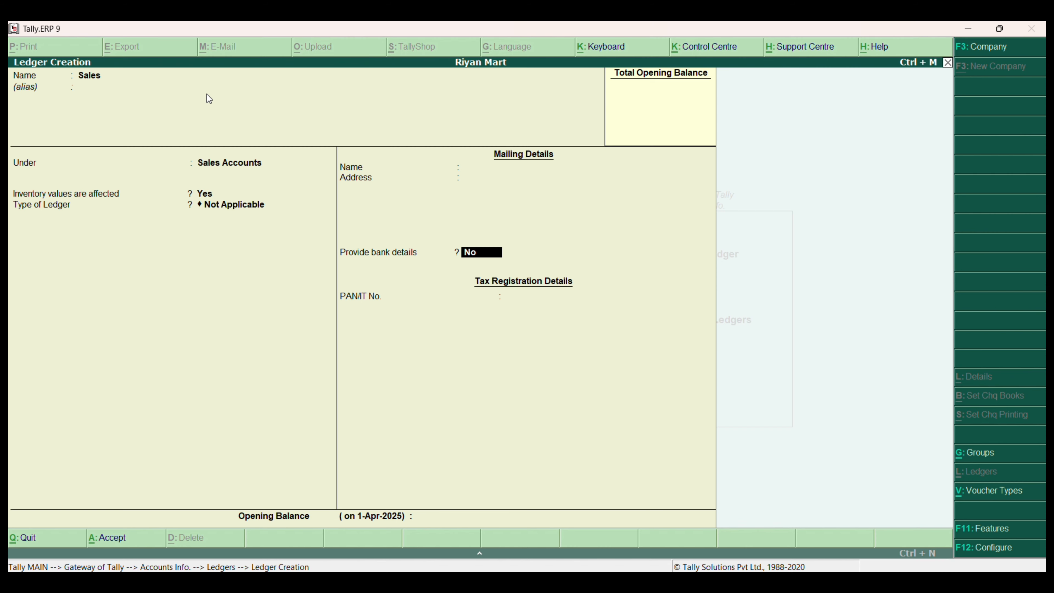
pyautogui.hotkey('ctrl', 'a')
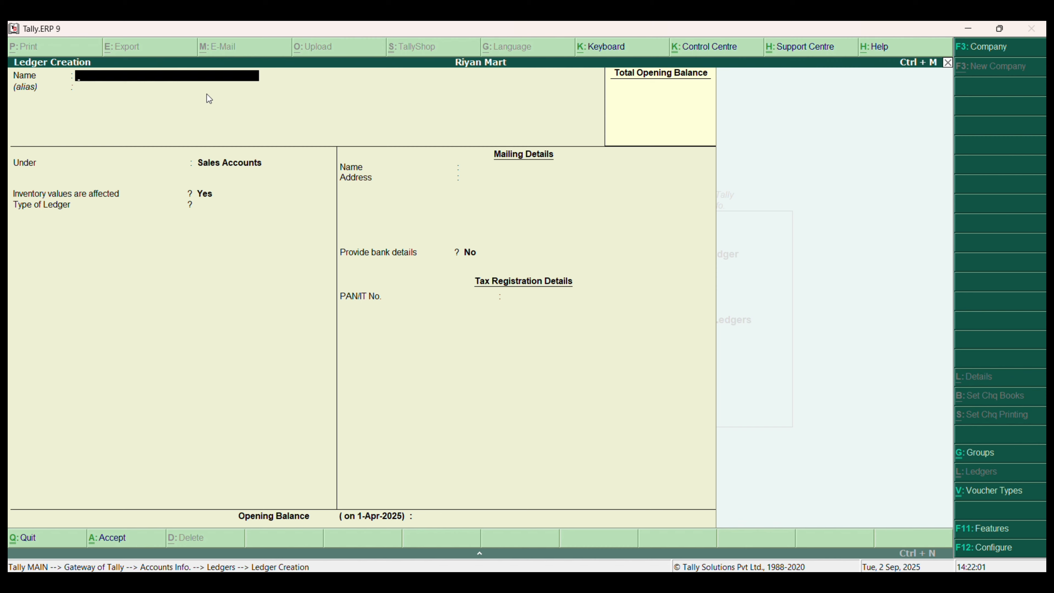
pyautogui.press('Escape')
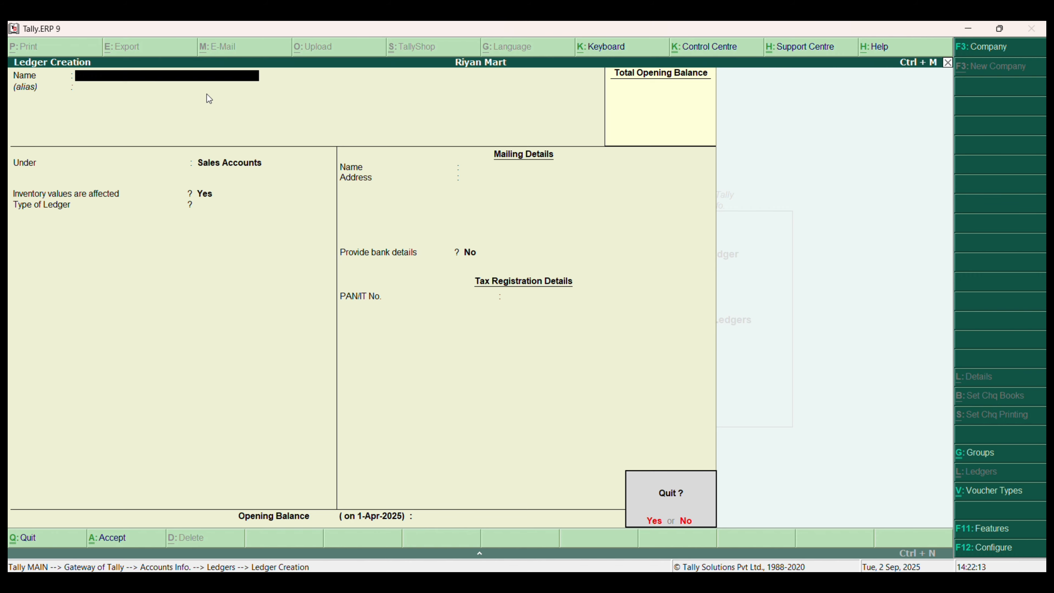
pyautogui.press('y')
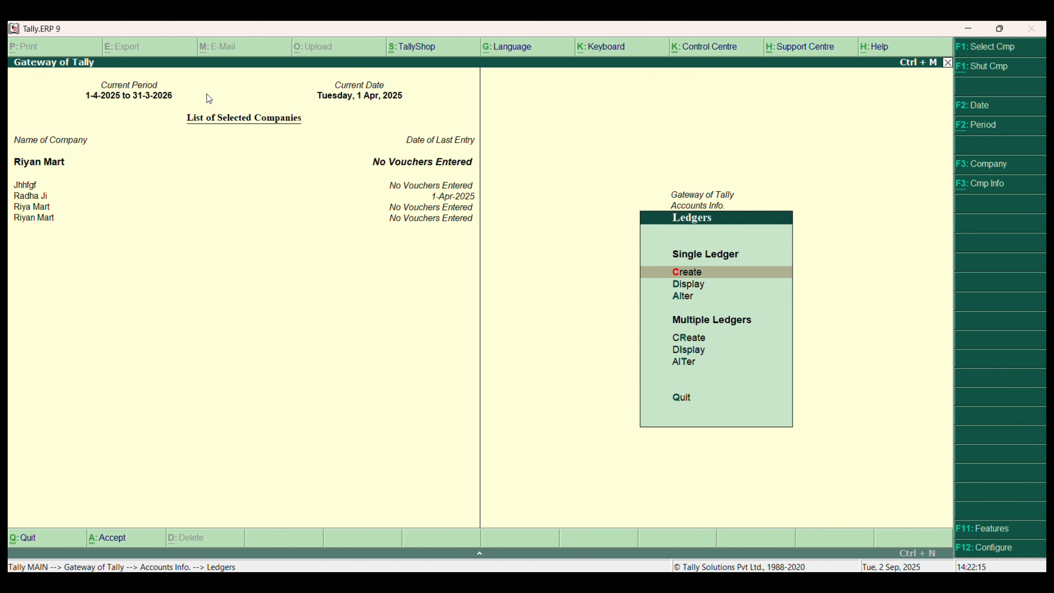
# Step: View the list of ledgers through the single-ledger display option and go back to the ledger options
pyautogui.press('Down')
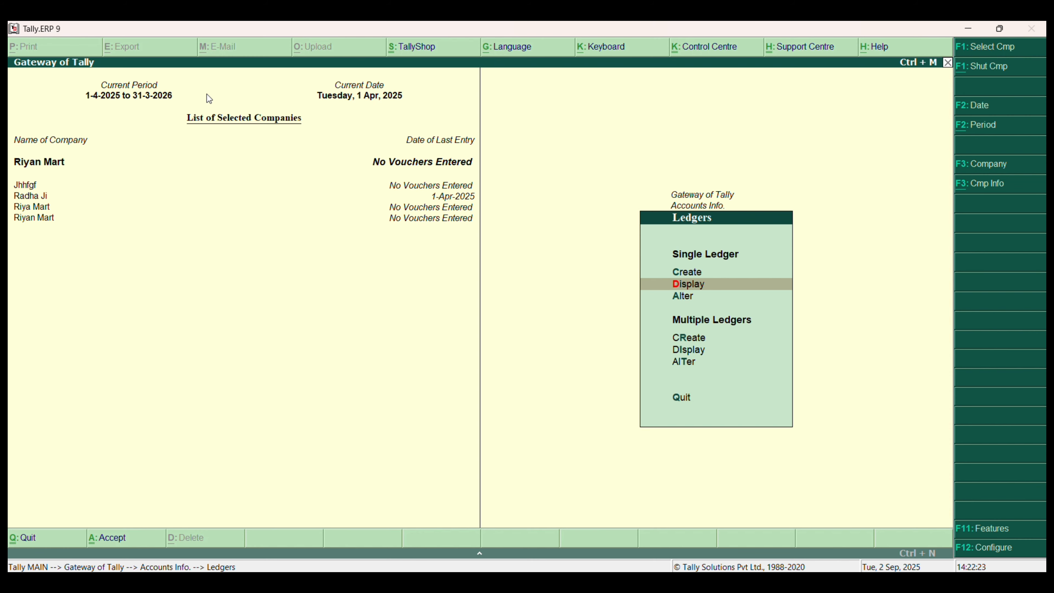
pyautogui.press('Return')
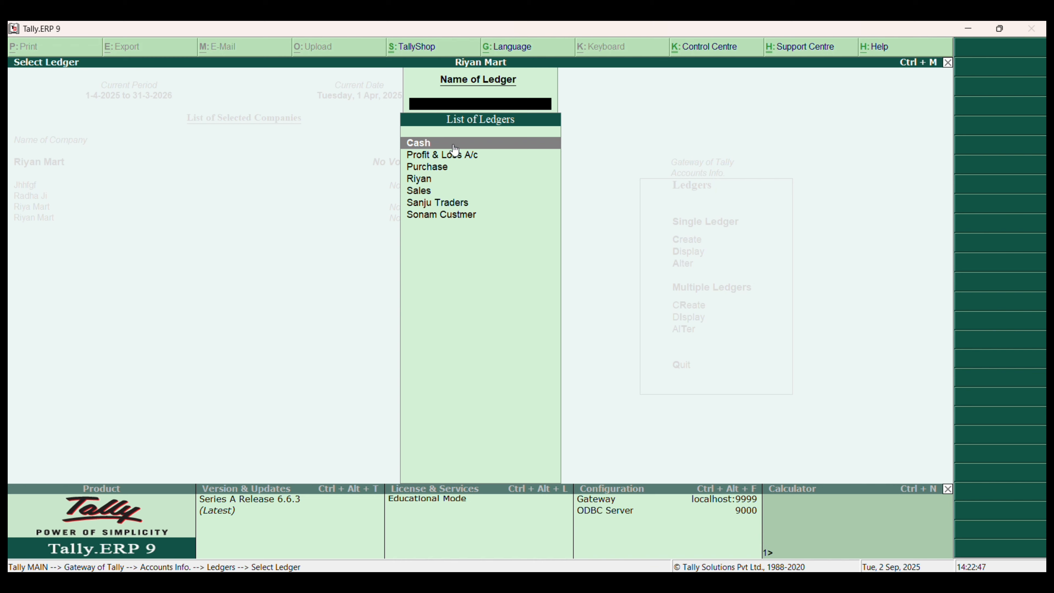
pyautogui.press('Escape')
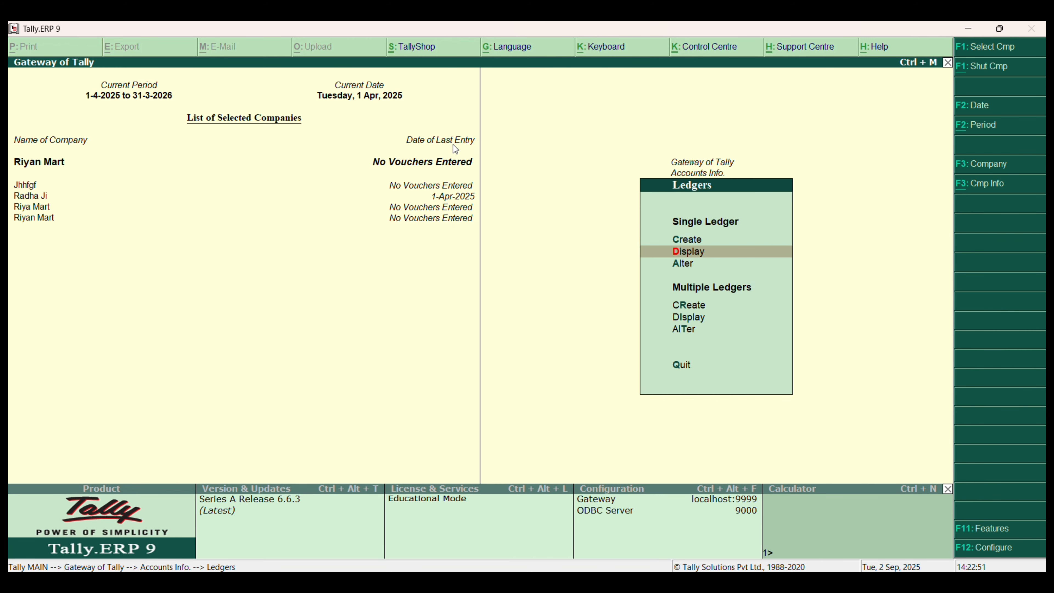
# Step: Open the Sanju Traders ledger for alteration as a single ledger
pyautogui.press('Down')
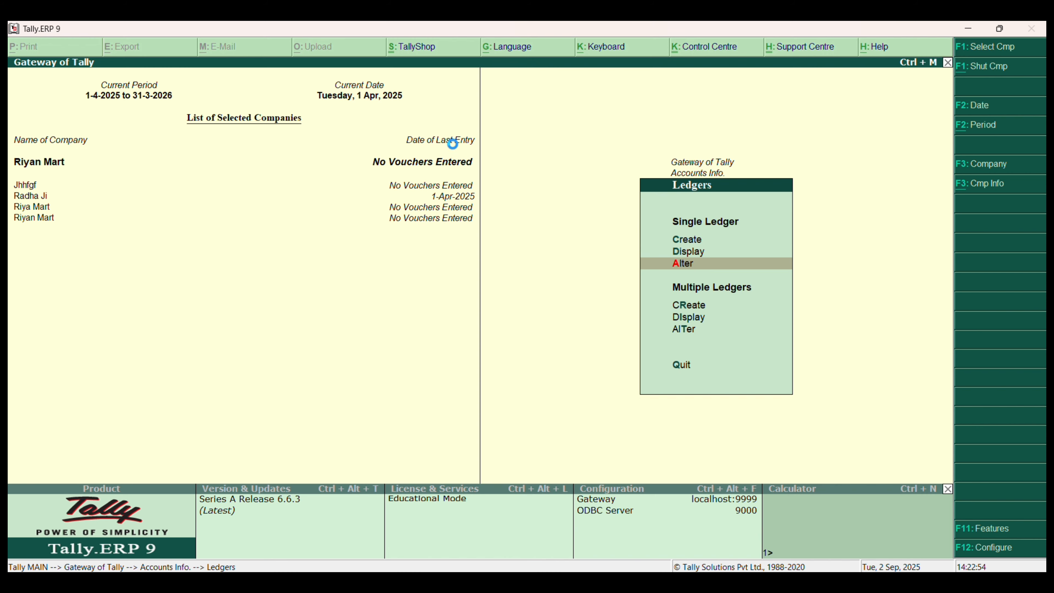
pyautogui.press('Return')
pyautogui.press('Down')
pyautogui.press('Down')
pyautogui.press('Down')
pyautogui.press('Down')
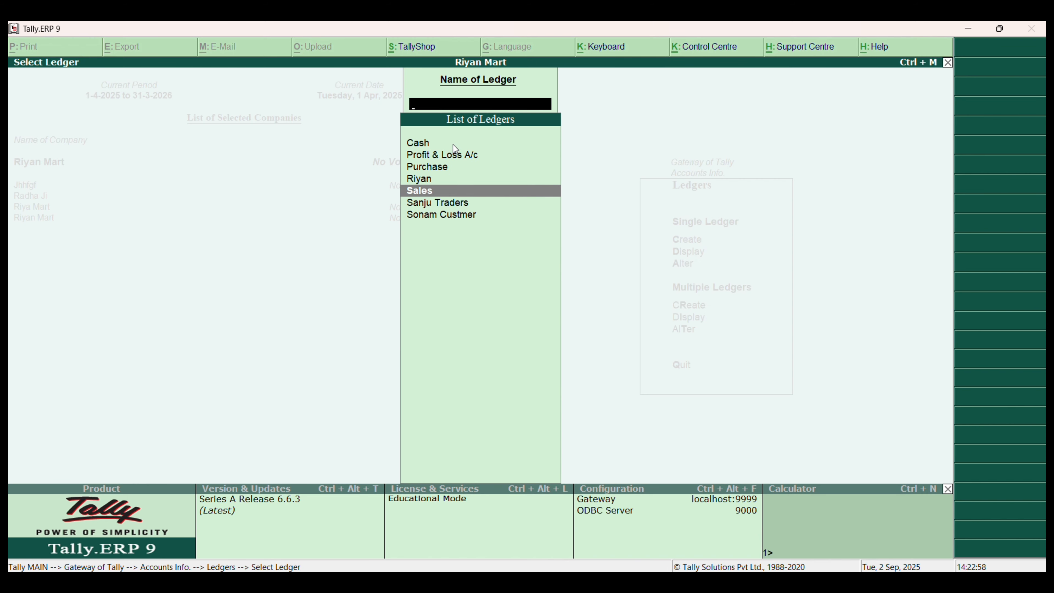
pyautogui.press('Down')
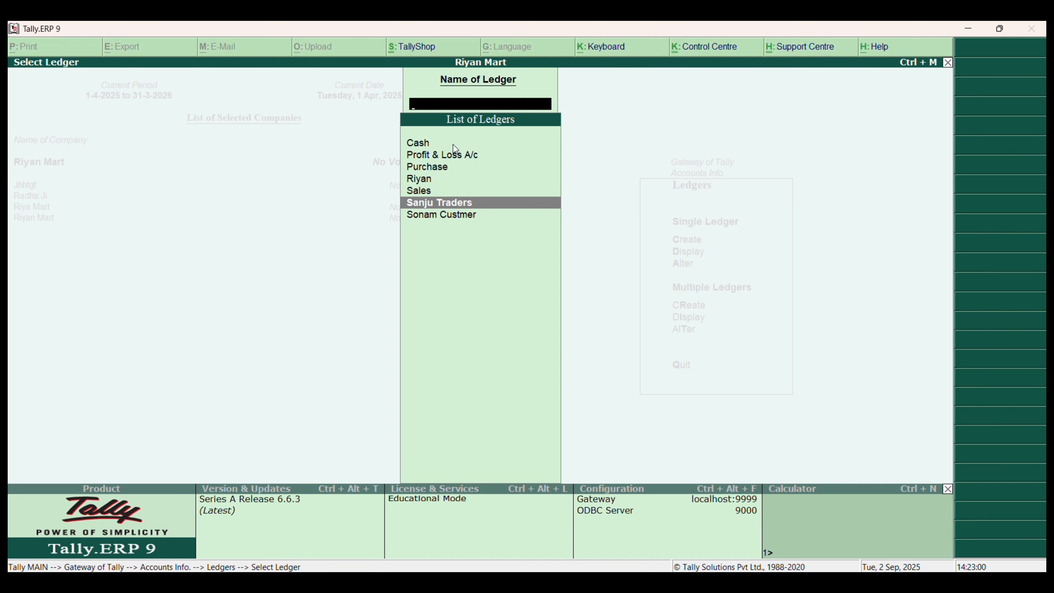
pyautogui.press('Return')
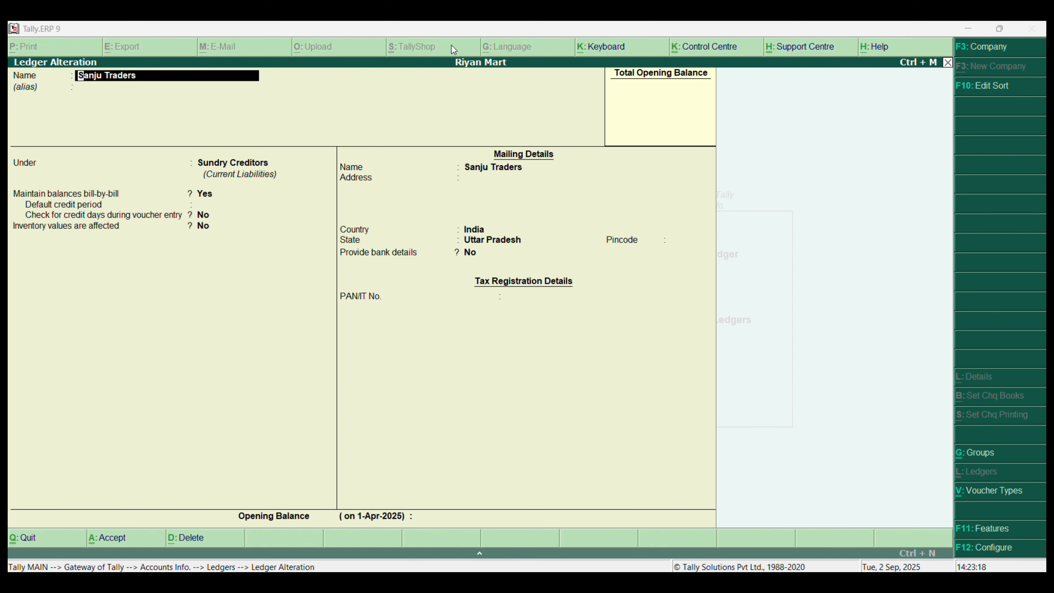
# Step: Rename the ledger as Ajay Traders, keeping it under Sundry Creditors with its bill-by-bill and inventory settings as they are
pyautogui.click(104, 79)
pyautogui.press('BackSpace')
pyautogui.press('BackSpace')
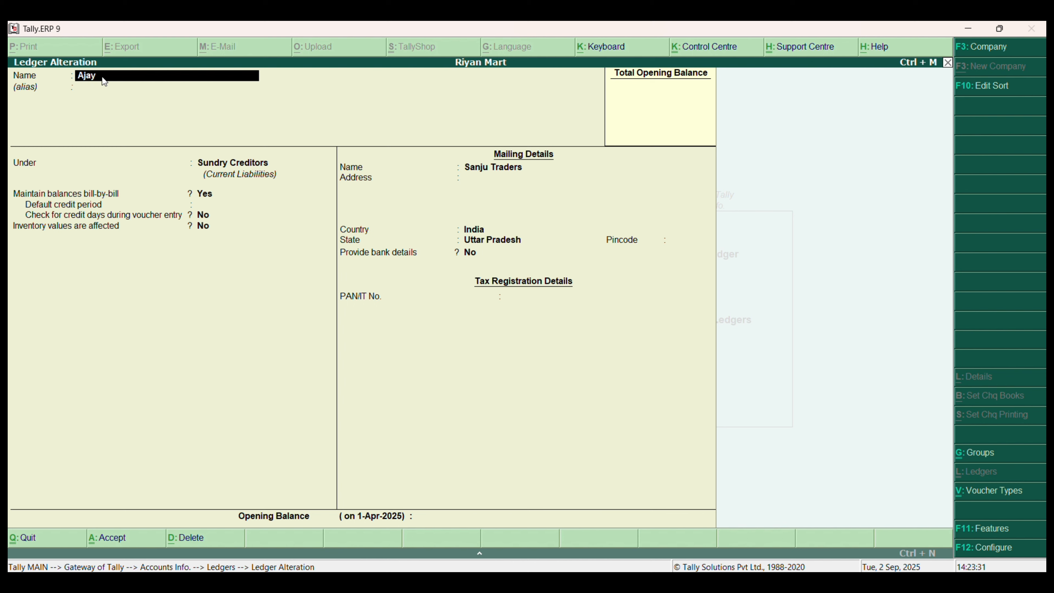
pyautogui.write('Ajay Traders')
pyautogui.press('Return')
pyautogui.press('Return')
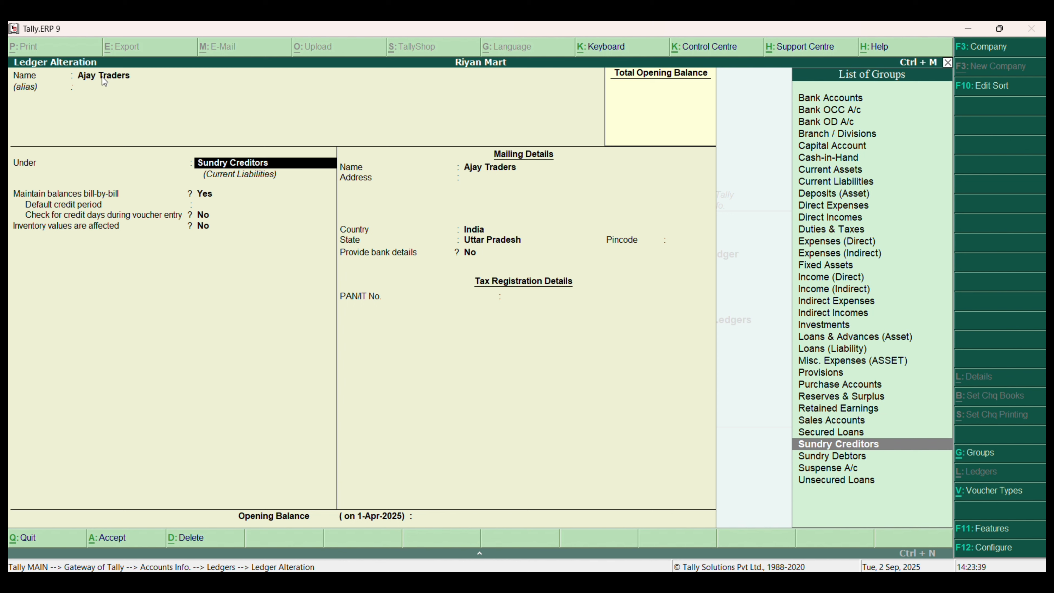
pyautogui.press('Return')
pyautogui.press('Return')
pyautogui.press('Return')
pyautogui.press('Return')
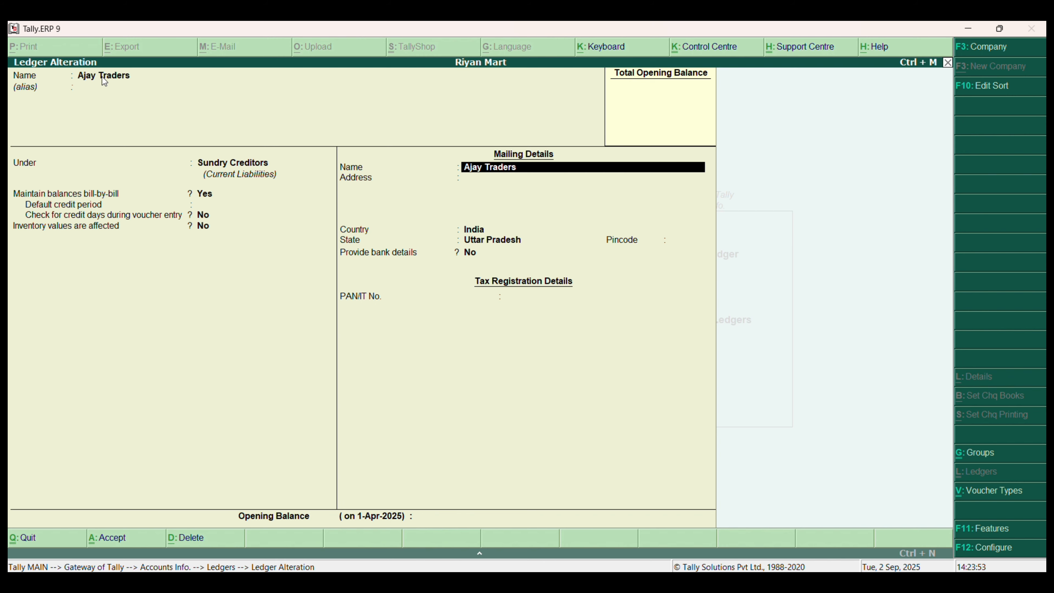
# Step: Request deletion of the Ajay Traders ledger, cancel the request and return to the ledger options
pyautogui.hotkey('alt', 'd')
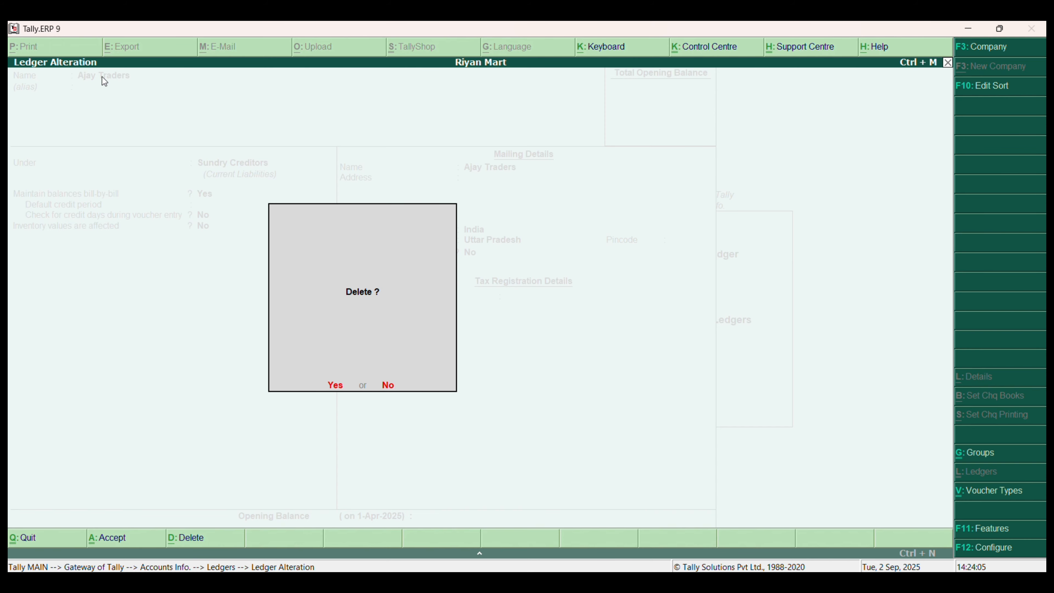
pyautogui.press('Escape')
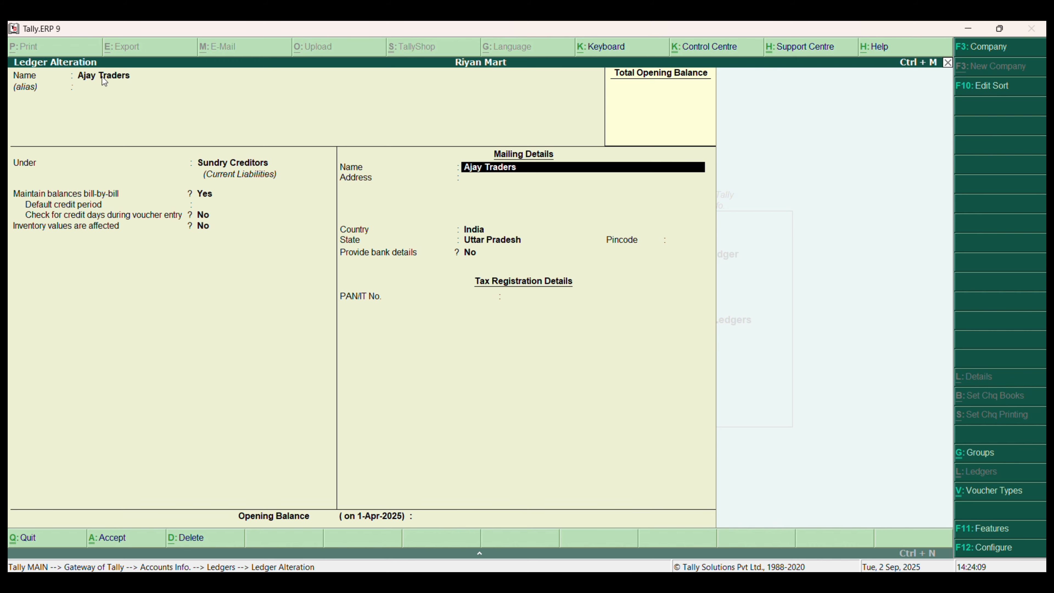
pyautogui.press('Escape')
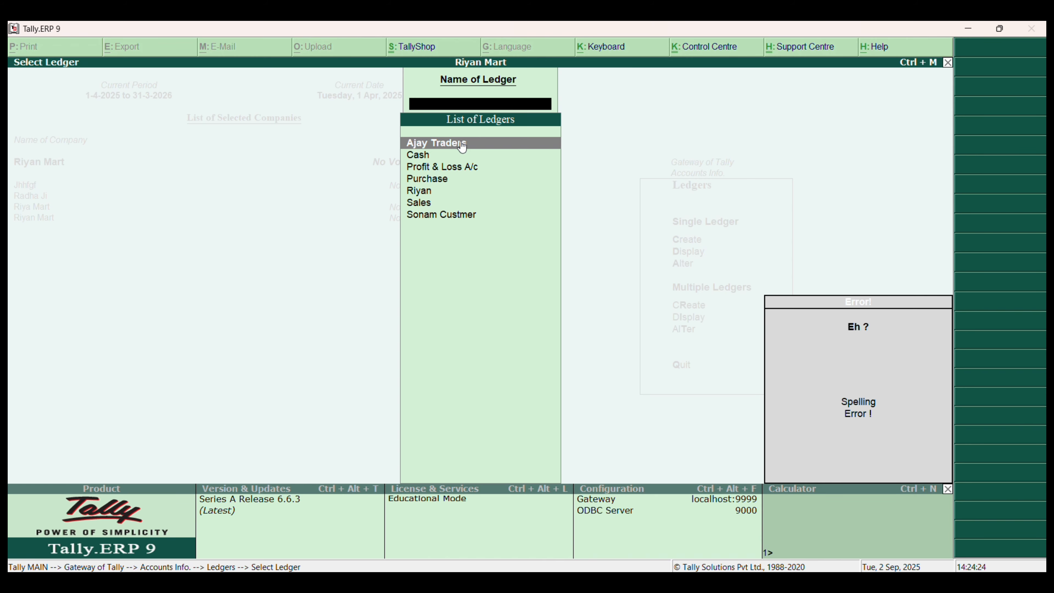
pyautogui.press('Escape')
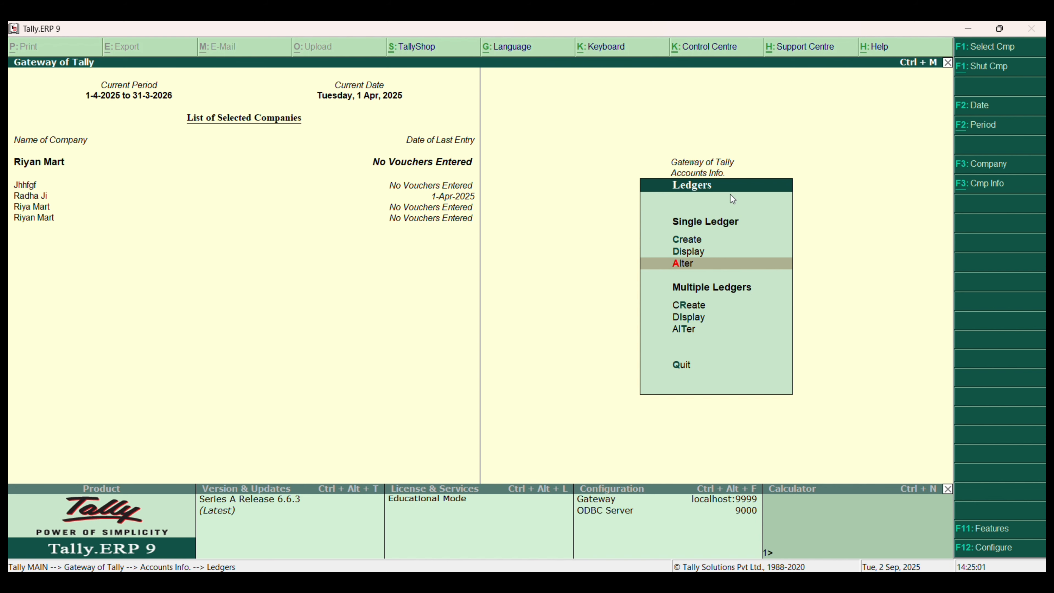
pyautogui.press('Up')
pyautogui.press('Up')
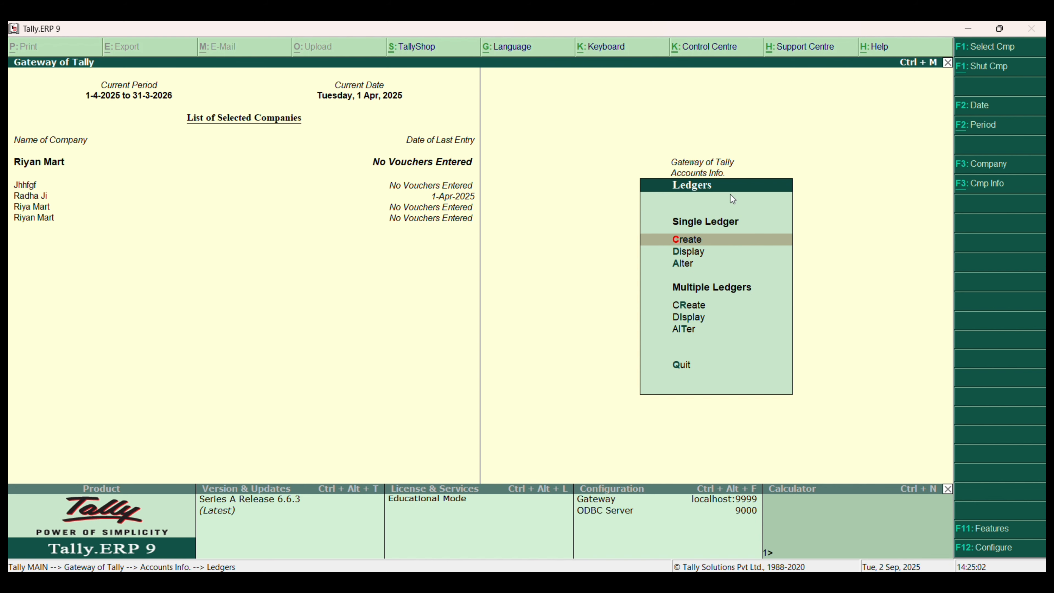
pyautogui.press('Return')
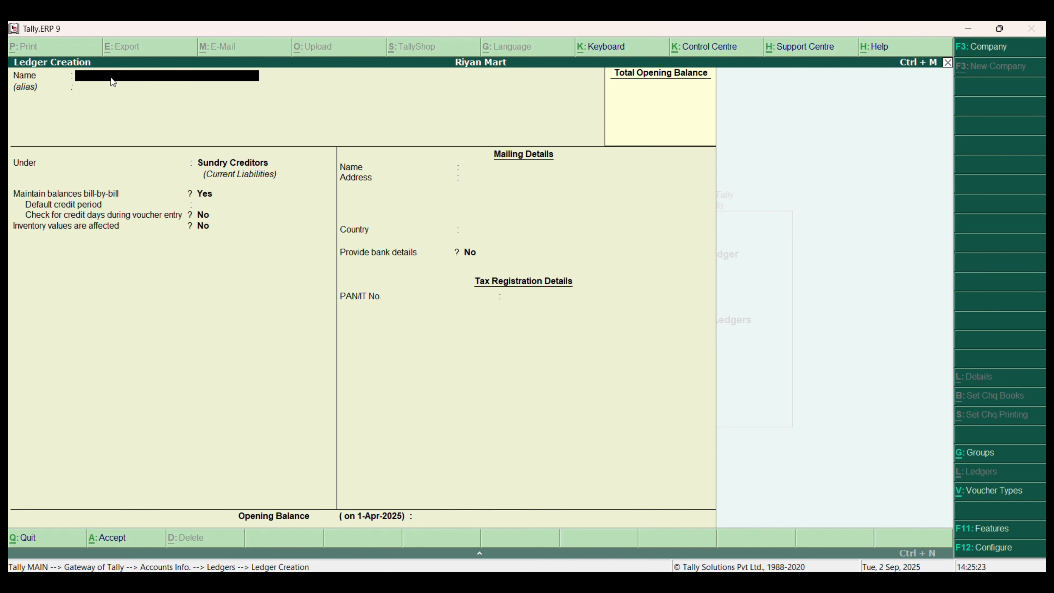
pyautogui.press('Escape')
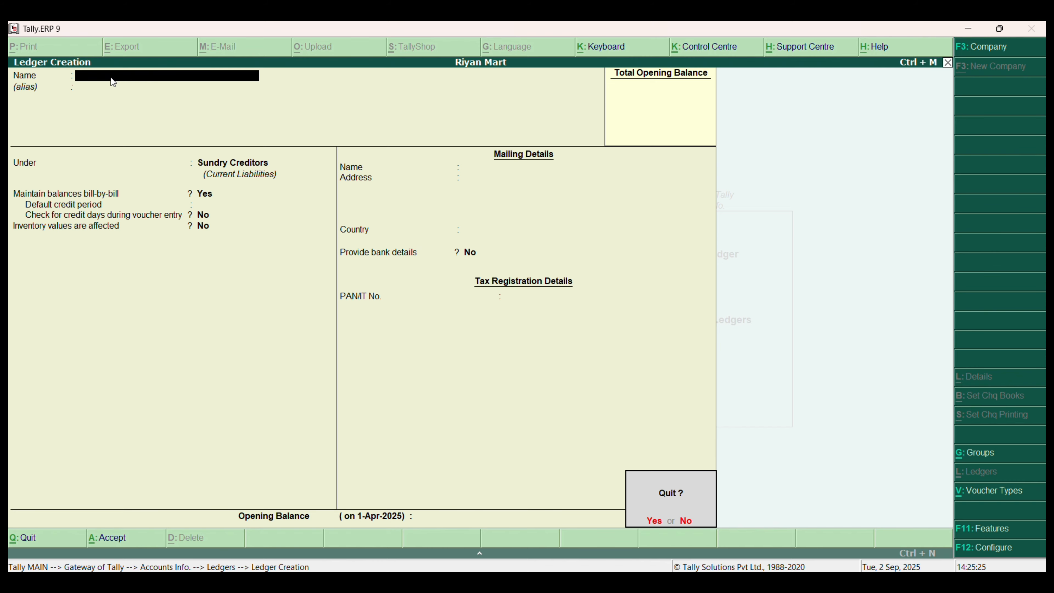
pyautogui.press('y')
# Step: Display the customer ledger at the end of the ledger list as a single ledger, followed by the Ajay Traders ledger
pyautogui.press('Down')
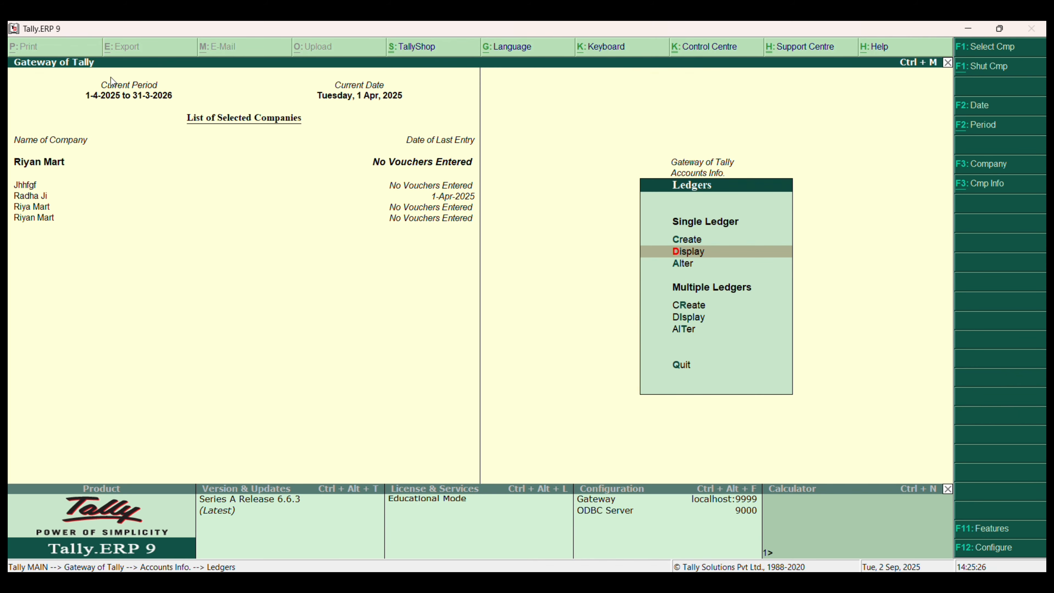
pyautogui.press('Return')
pyautogui.press('Down')
pyautogui.press('Down')
pyautogui.press('Down')
pyautogui.press('Down')
pyautogui.press('Down')
pyautogui.press('Down')
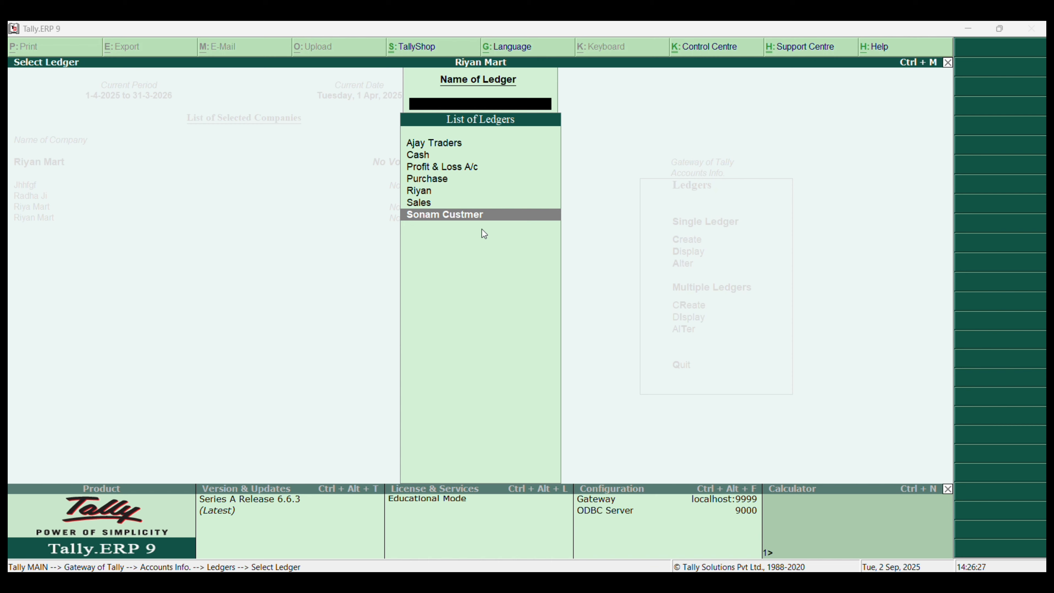
pyautogui.click(475, 214)
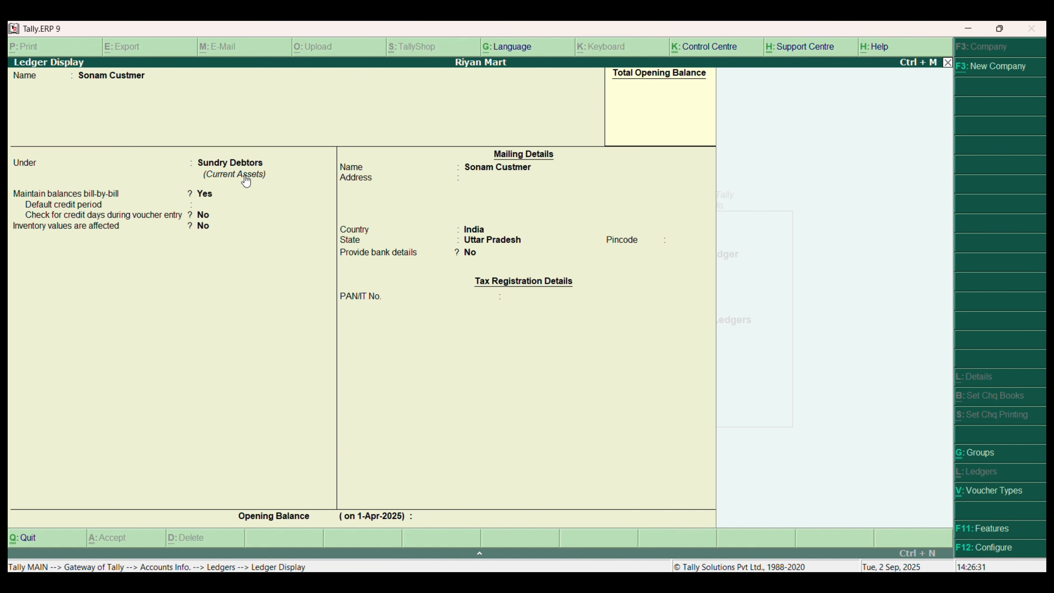
pyautogui.press('Escape')
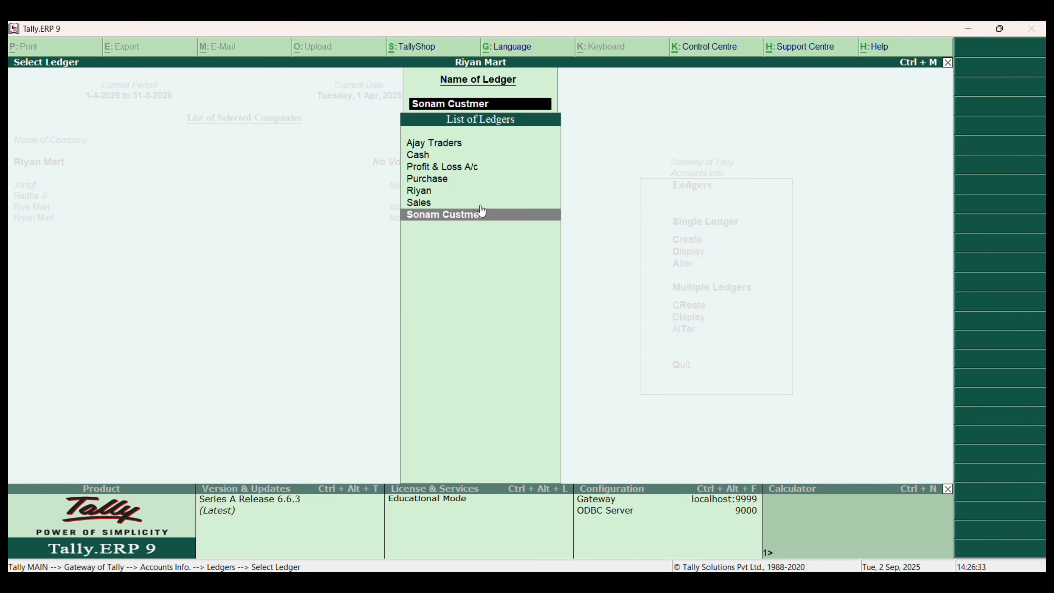
pyautogui.click(450, 144)
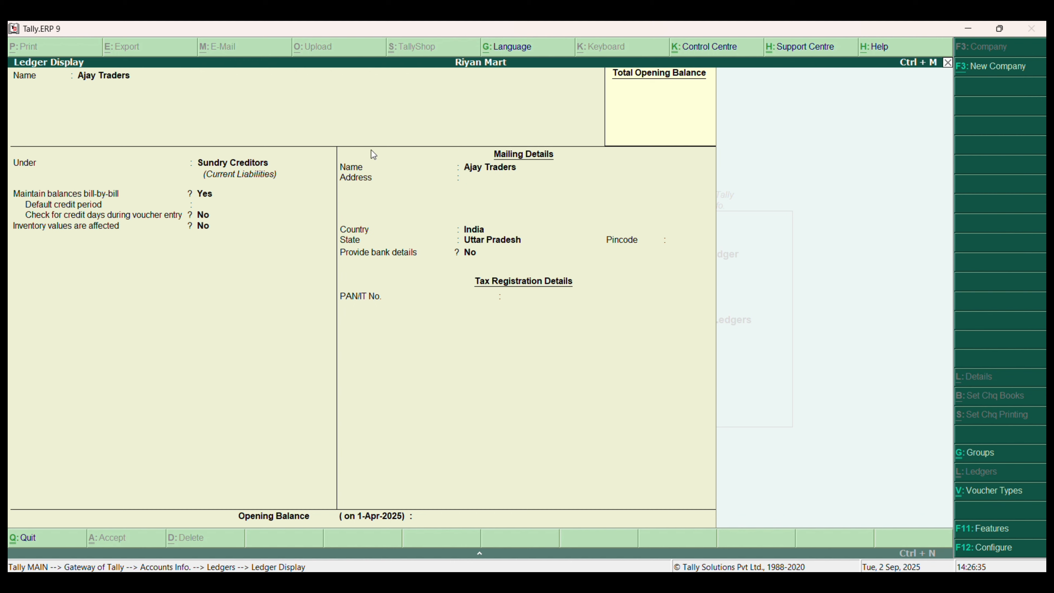